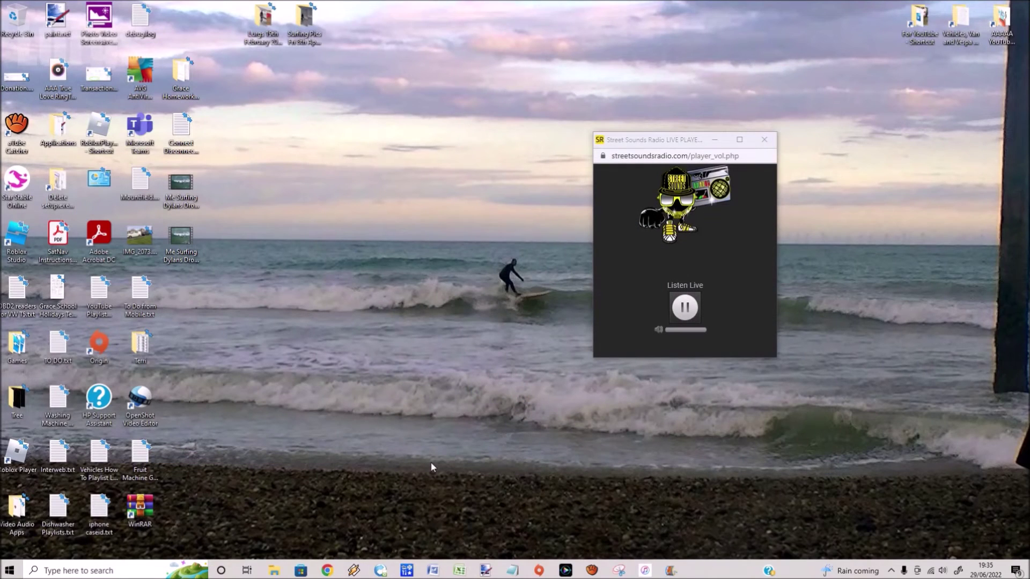
Start Microsoft Word 2007 with a new blank document, Document1
left_click(435, 571)
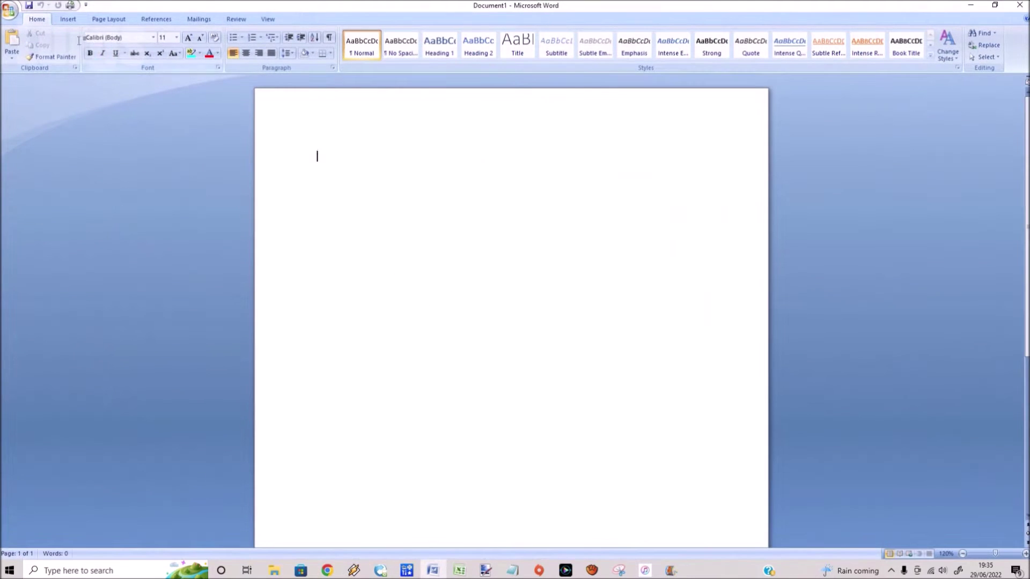
Insert the van photo IMG_2073.JPG from the Desktop onto the page
left_click(66, 19)
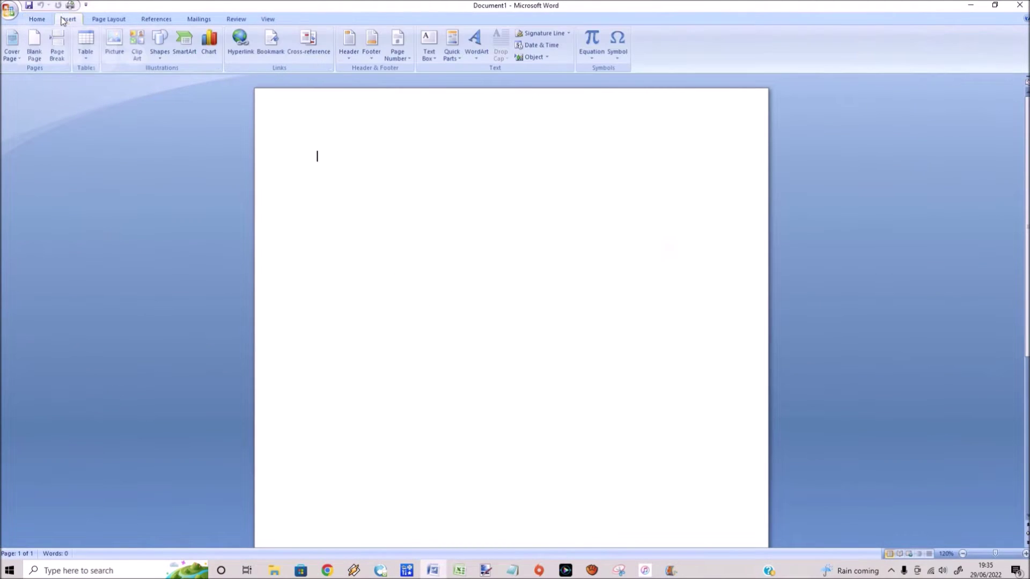
left_click(114, 50)
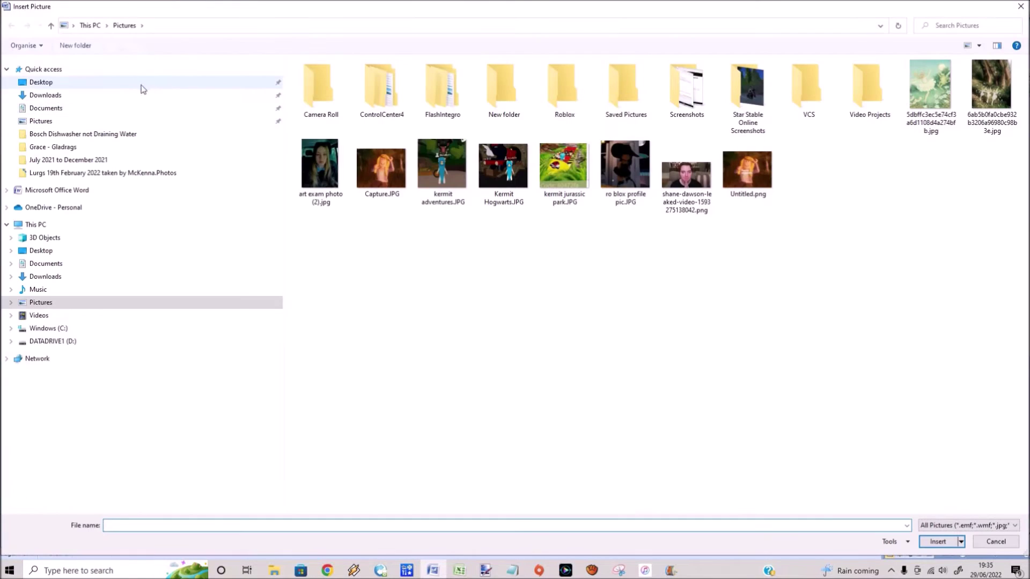
left_click(42, 82)
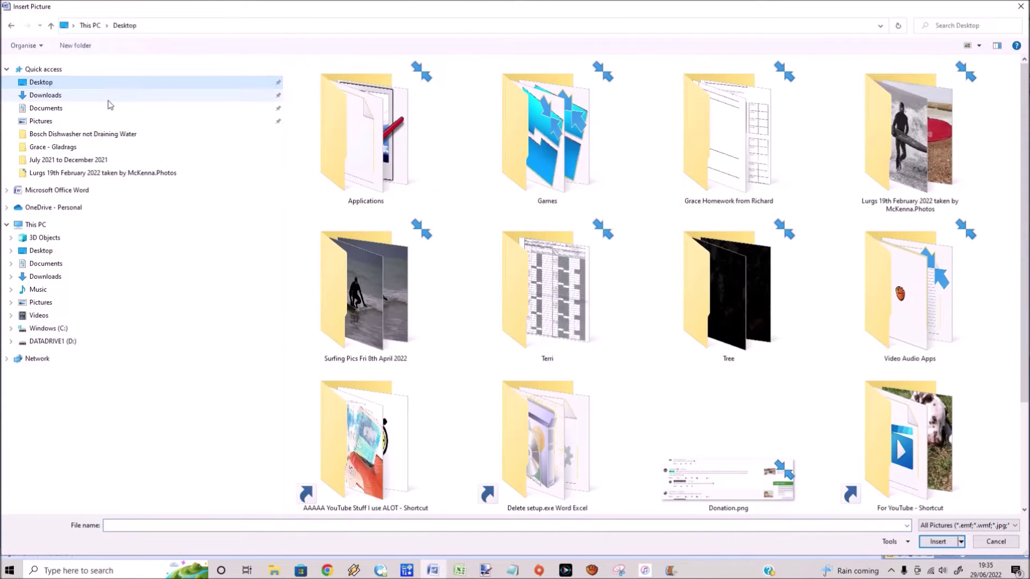
scroll(538, 433, "down", 2)
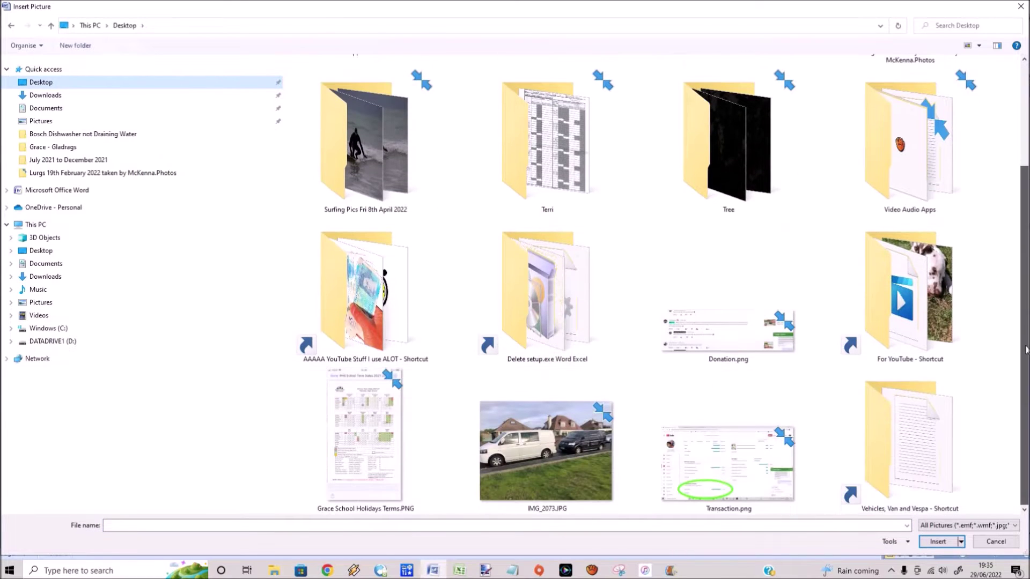
left_click(538, 434)
left_click(938, 541)
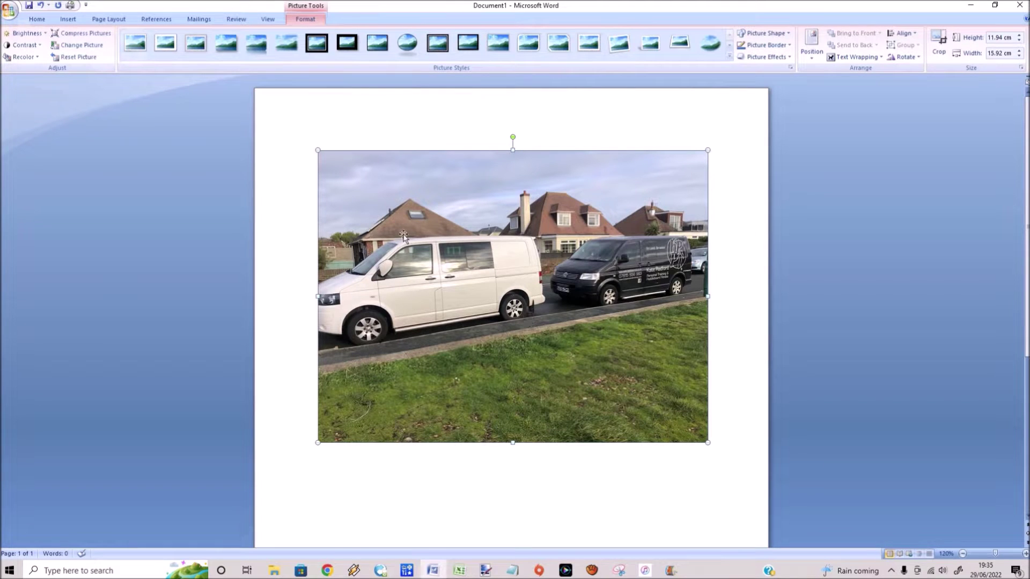
Open the Text Box gallery on the Insert tab
left_click(69, 20)
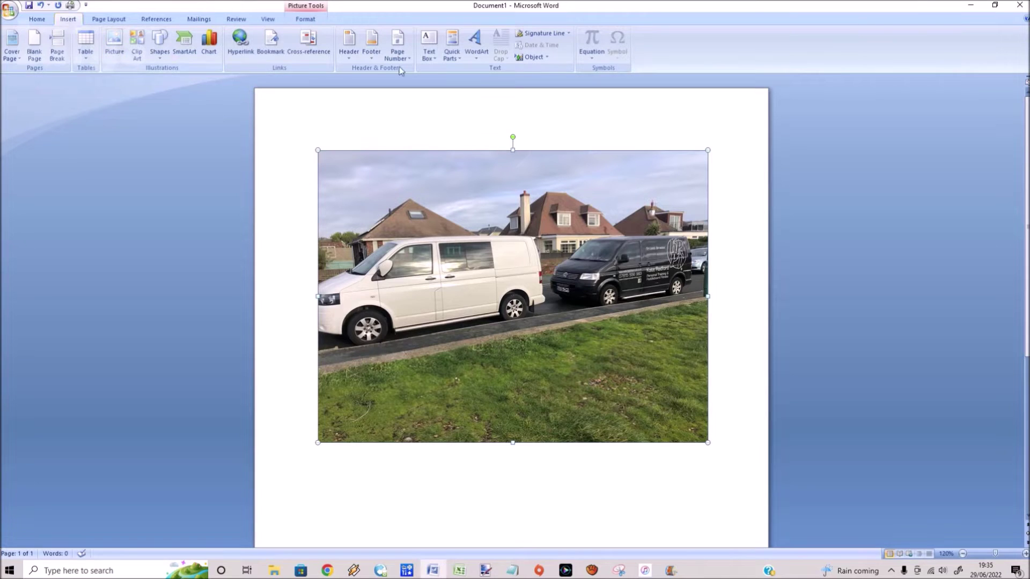
left_click(431, 54)
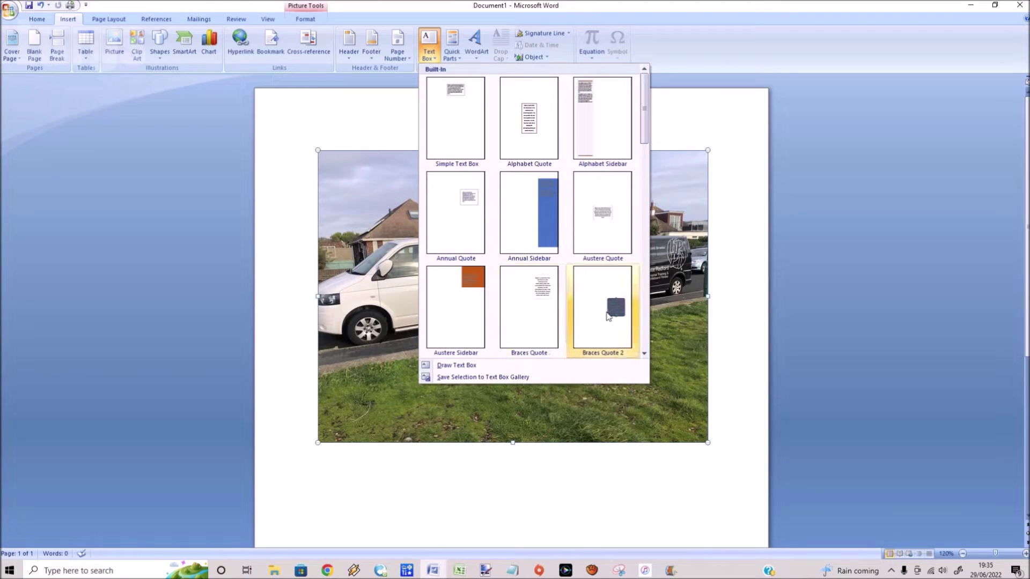
Draw a text box over the photo's top-left sky reading 'It don't matter if you're black or white', and select the sentence
left_click(462, 369)
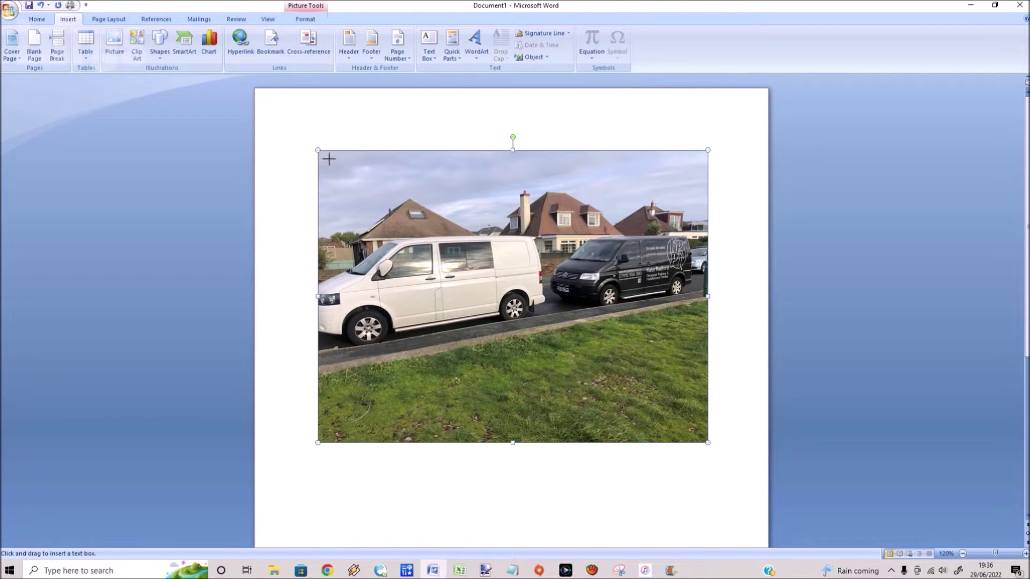
left_click_drag(330, 158, 486, 213)
type("It don")
type("'t")
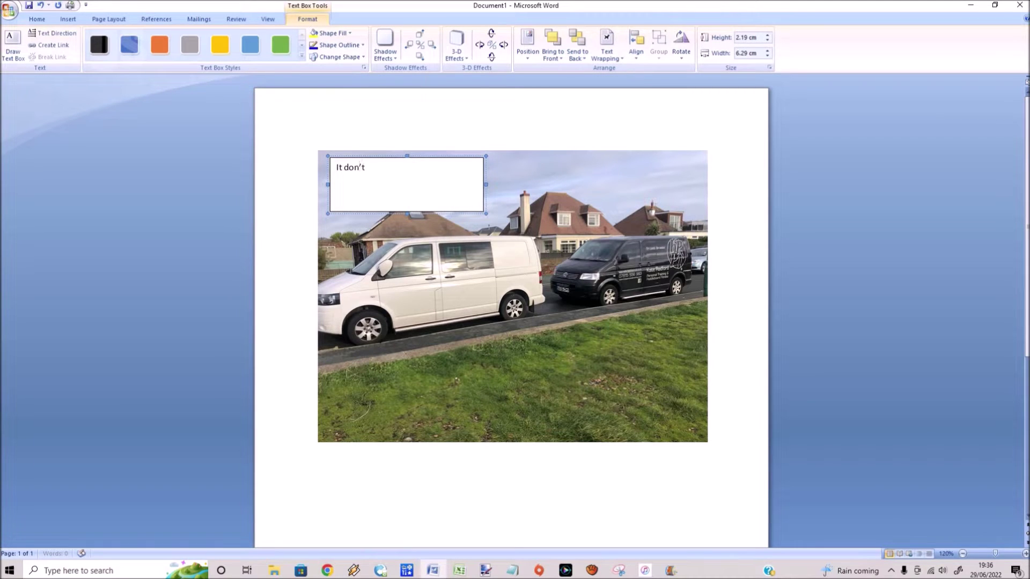
type(" matter if your")
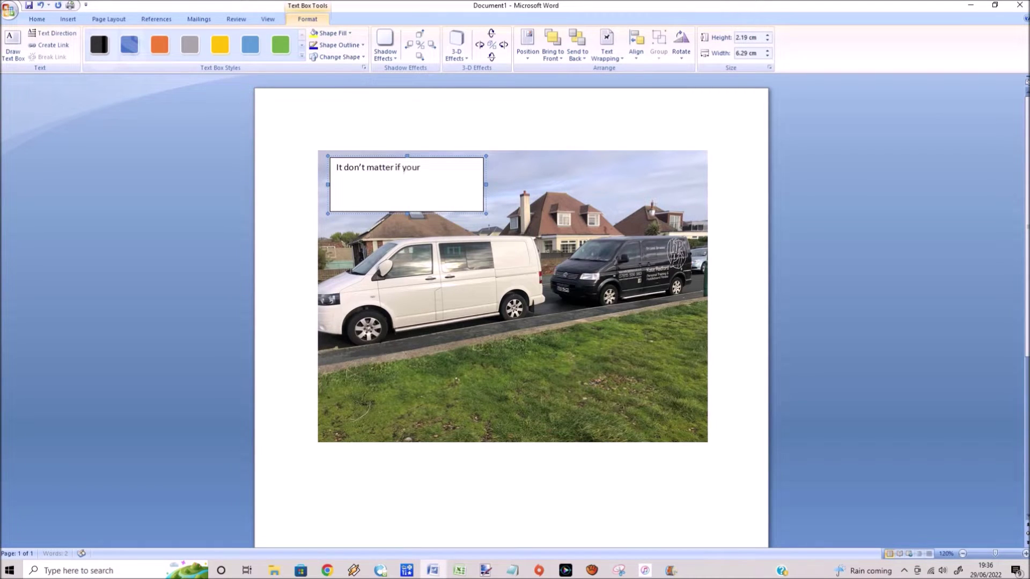
type("'r")
type("'re ba")
type("ack or white")
left_click_drag(366, 184, 342, 169)
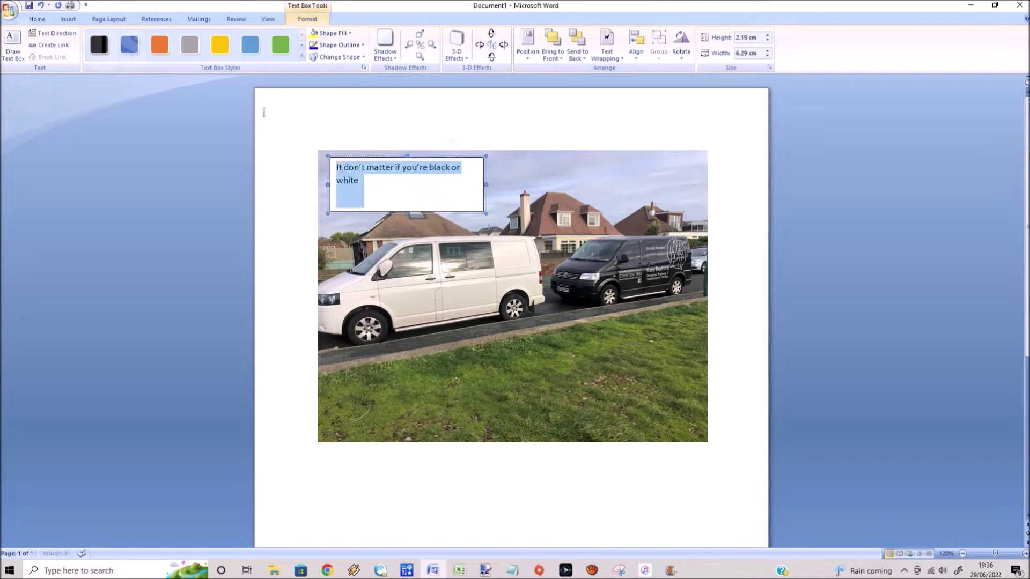
Try caption font sizes 22 and 20, then settle on 18 pt so 'white' fits
left_click(37, 20)
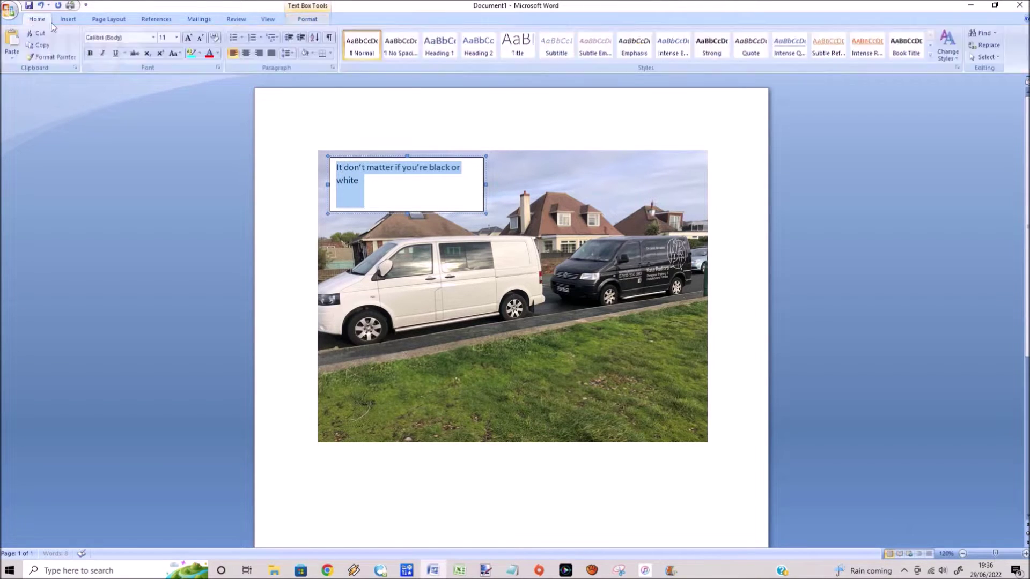
left_click(176, 39)
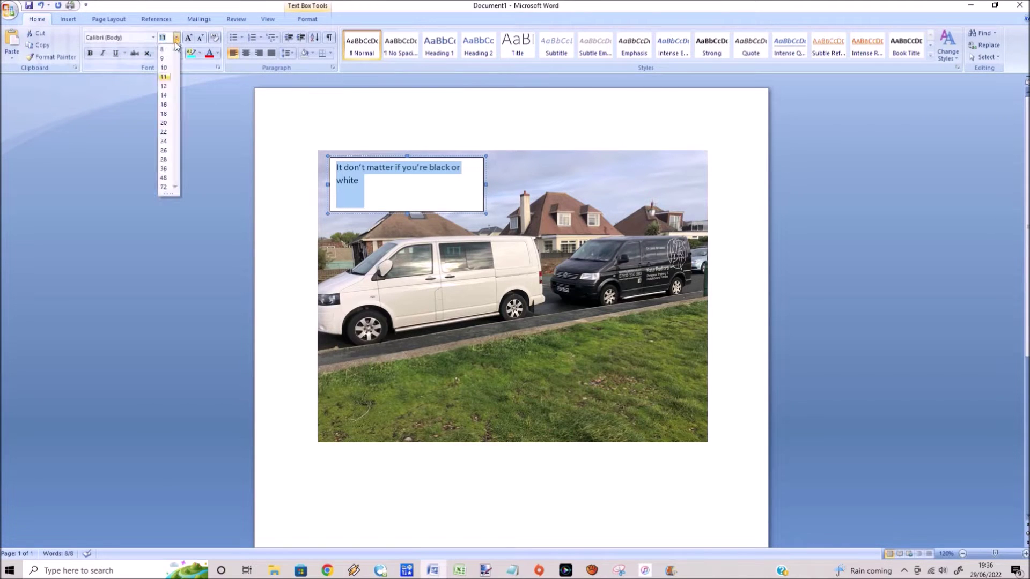
left_click(163, 132)
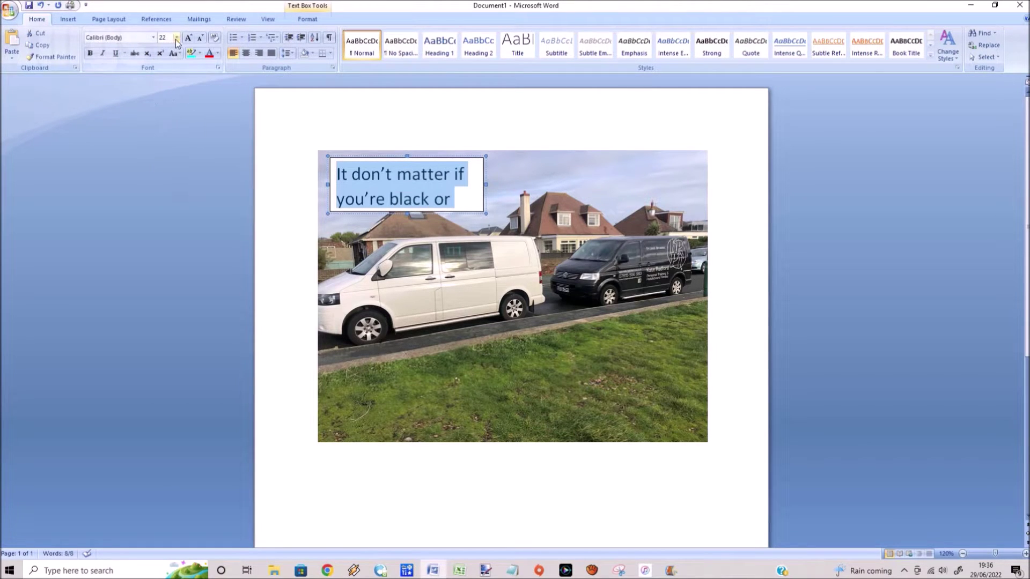
left_click(176, 38)
left_click(163, 123)
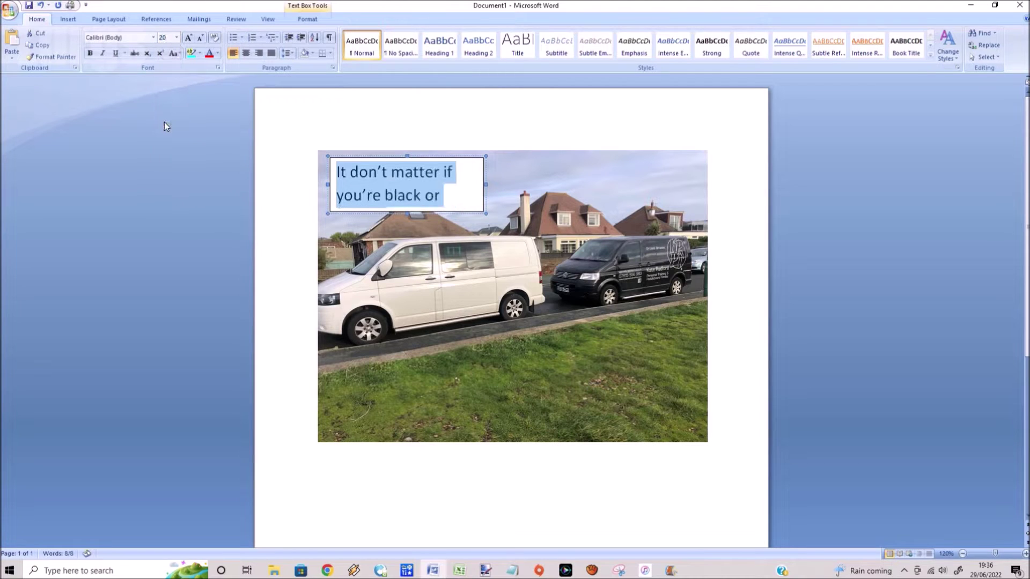
left_click(175, 37)
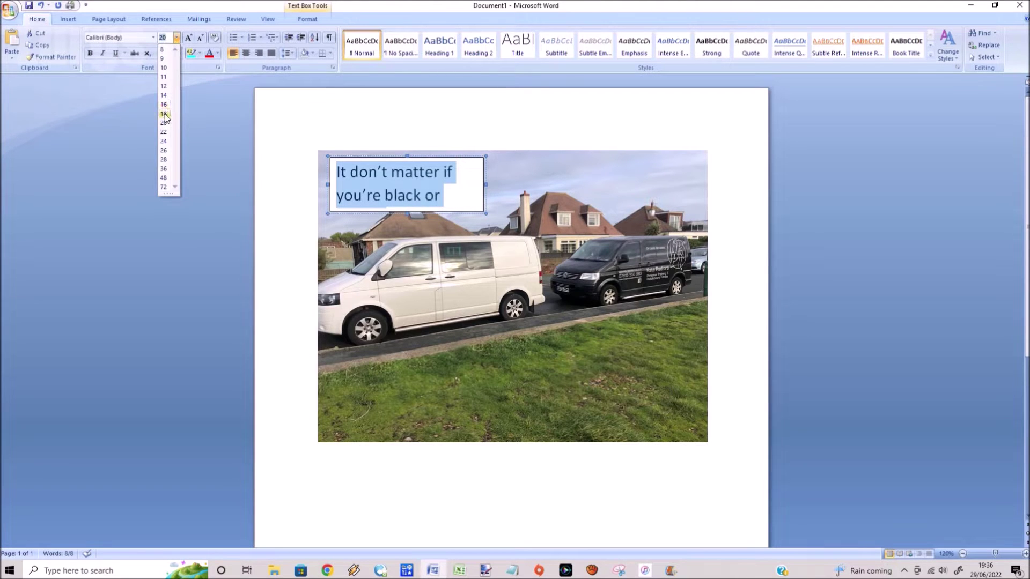
left_click(164, 115)
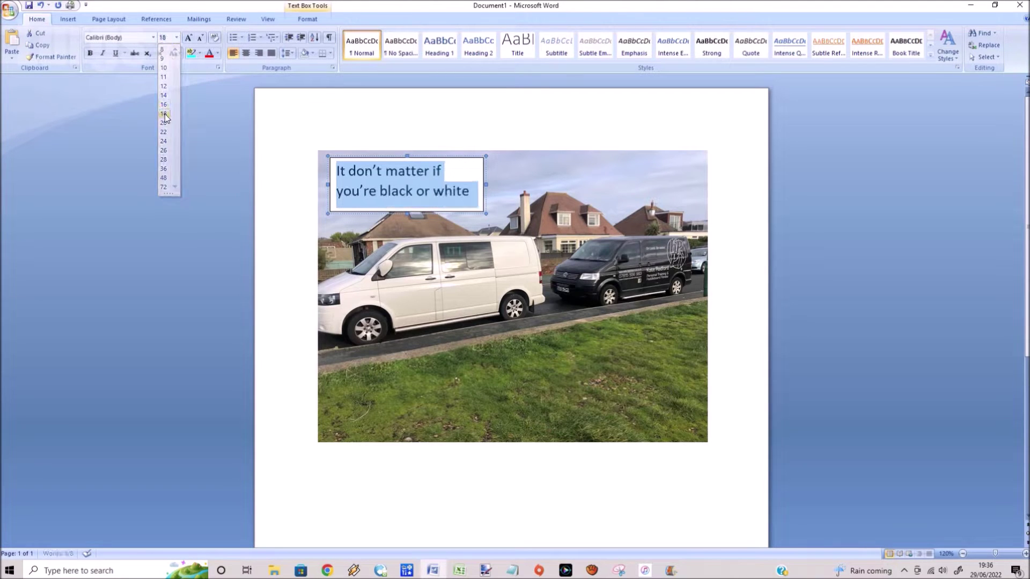
left_click(503, 460)
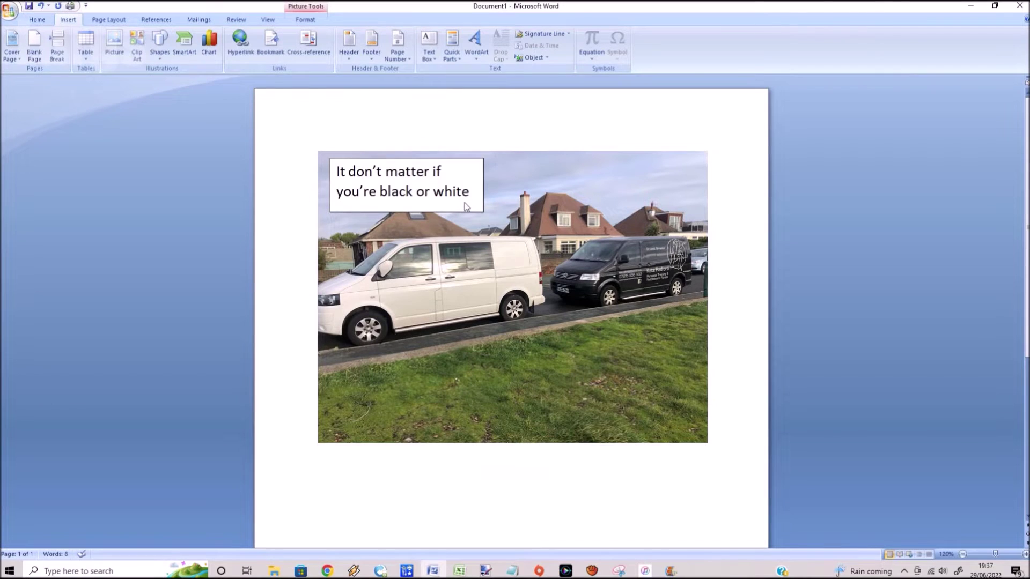
Resize the caption text box and move it up and right over the houses
left_click(478, 199)
left_click_drag(486, 214, 518, 298)
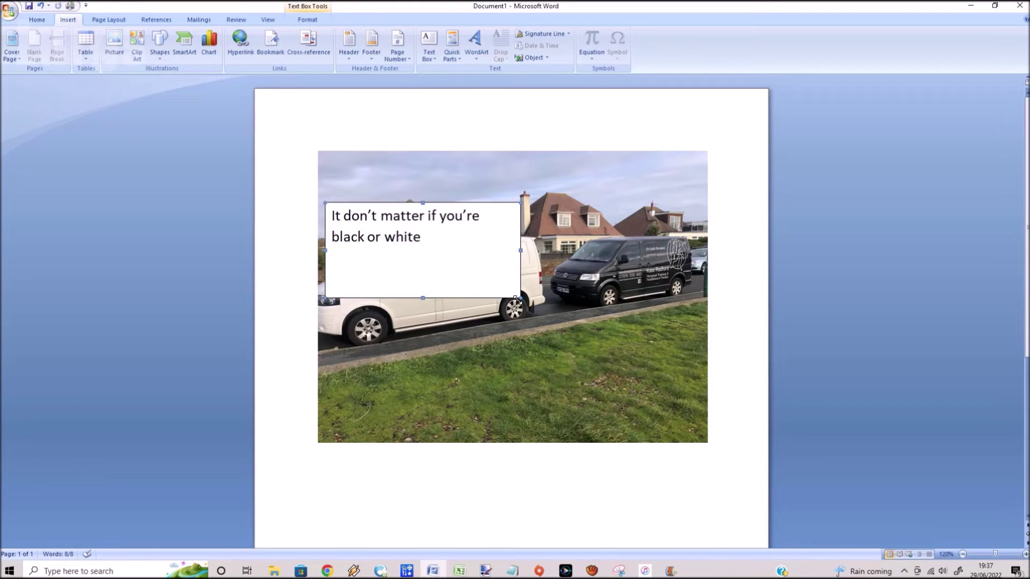
left_click(521, 299)
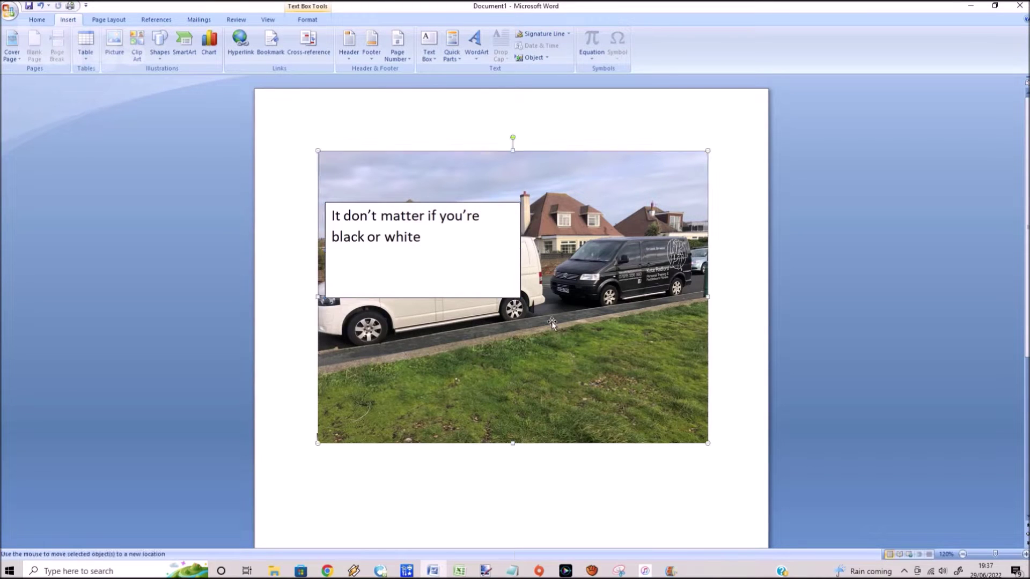
left_click(512, 293)
left_click(518, 295)
left_click(519, 294)
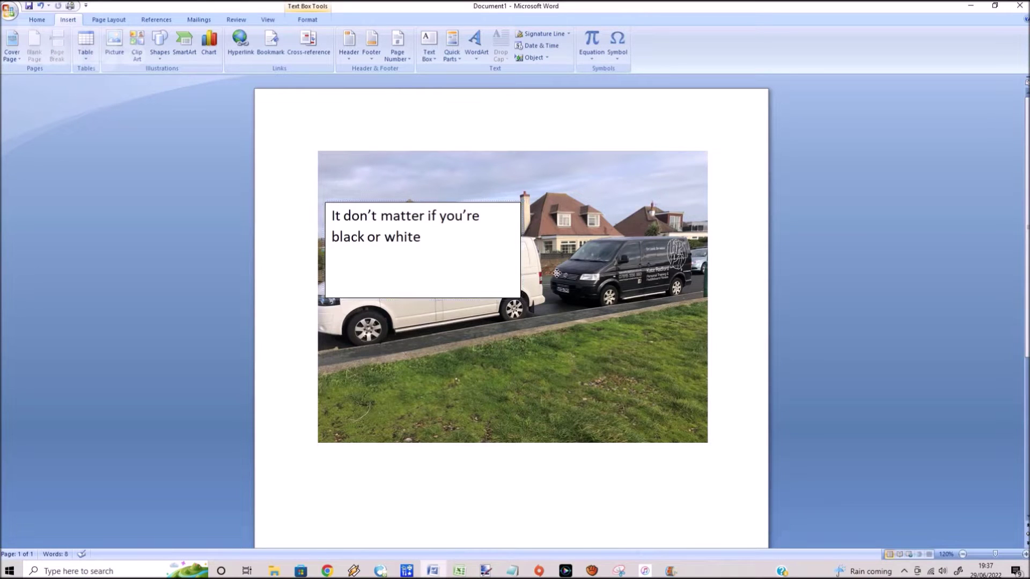
left_click_drag(619, 261, 591, 226)
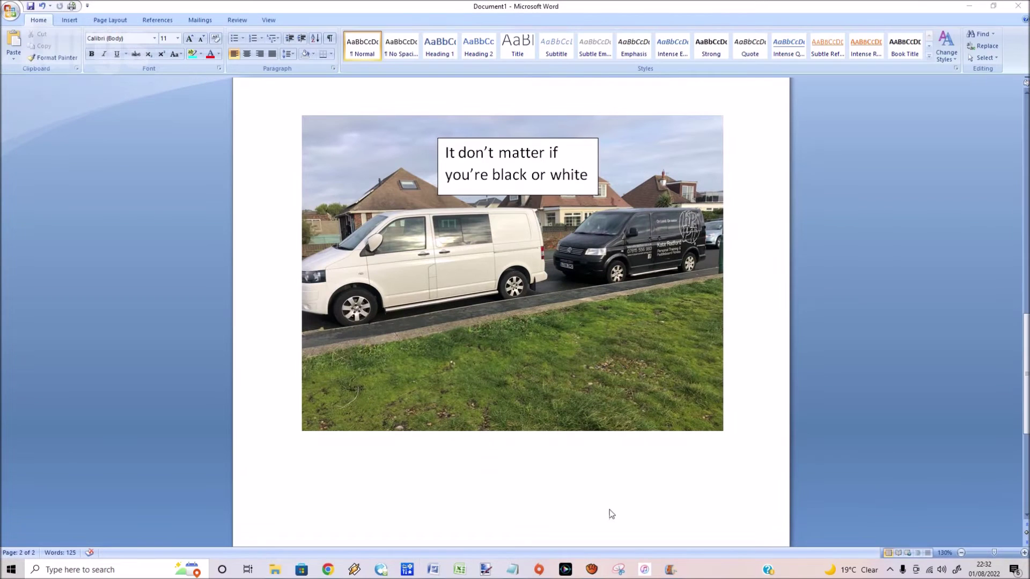
Set the caption text box's Shape Fill to No Fill so the photo shows through
left_click(590, 183)
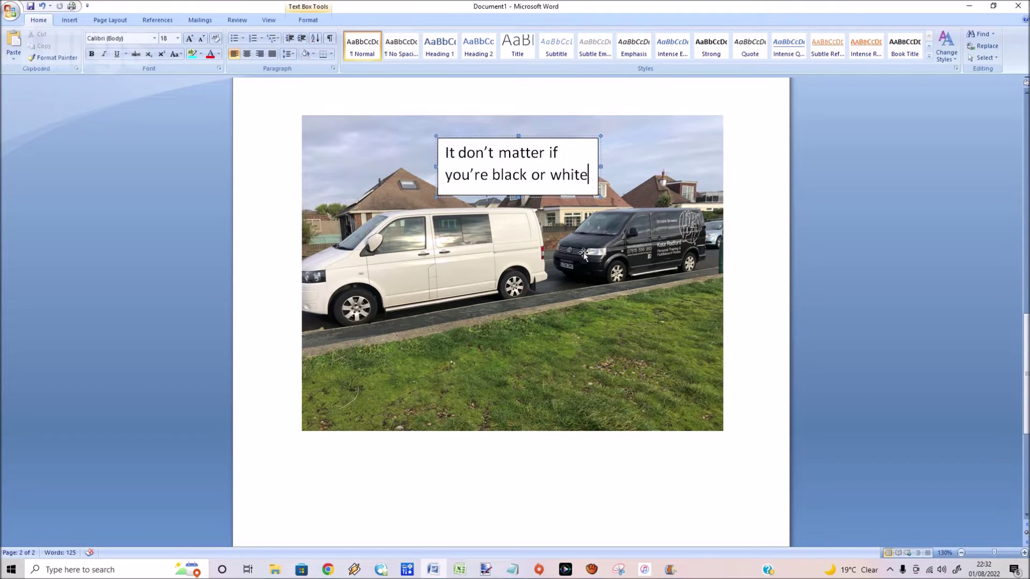
left_click(304, 20)
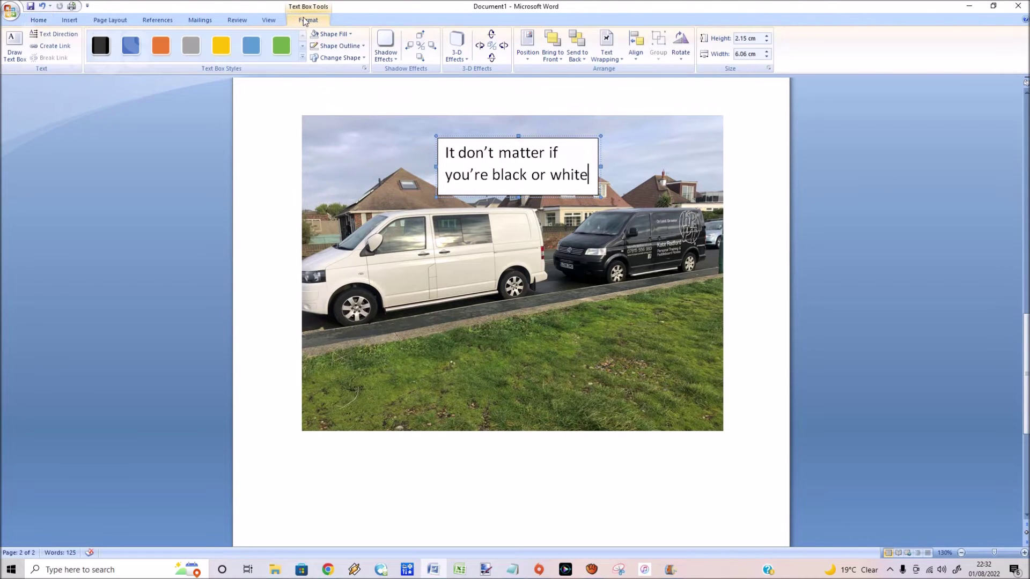
left_click(351, 34)
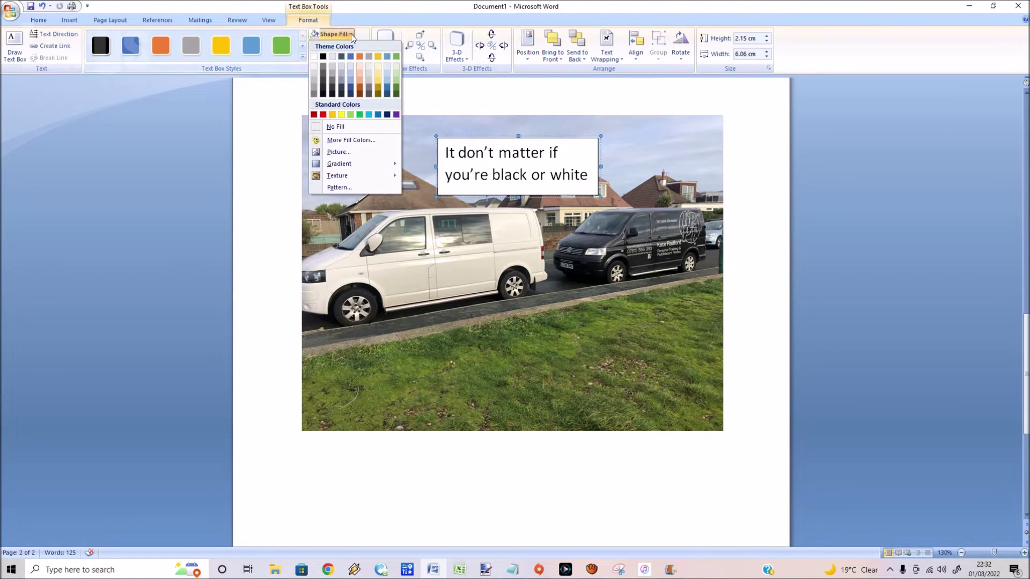
left_click(339, 127)
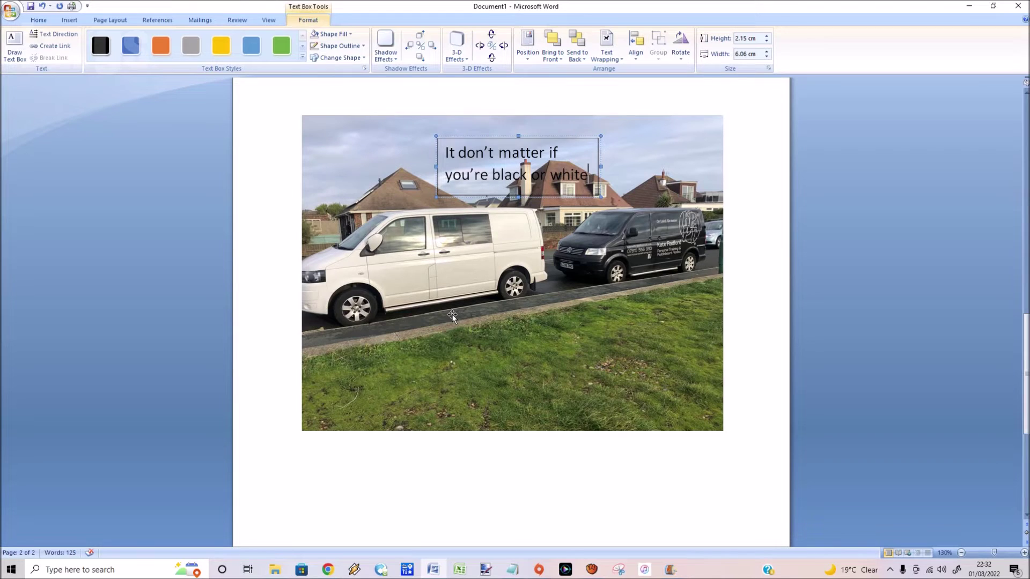
left_click(518, 329)
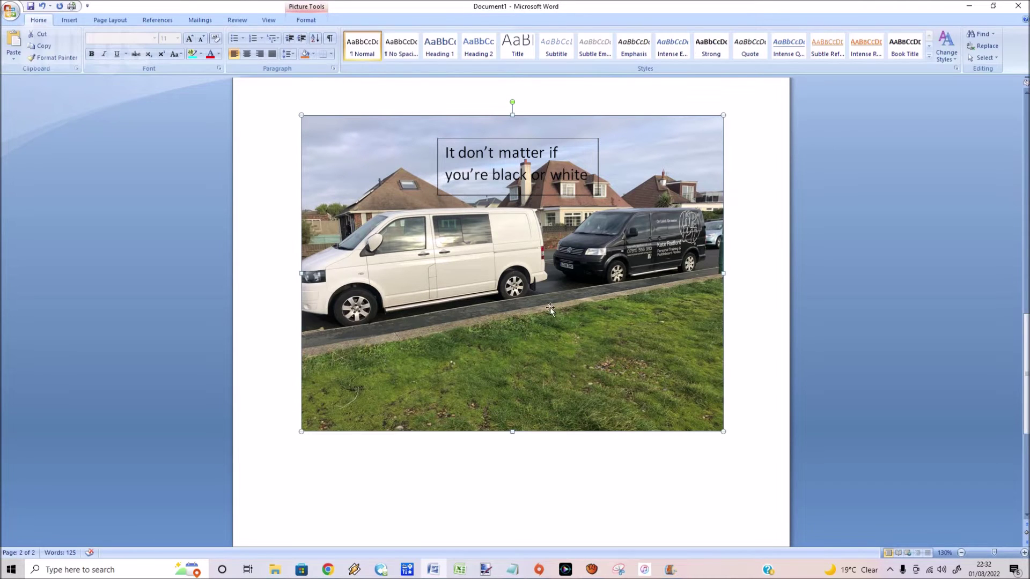
left_click(573, 175)
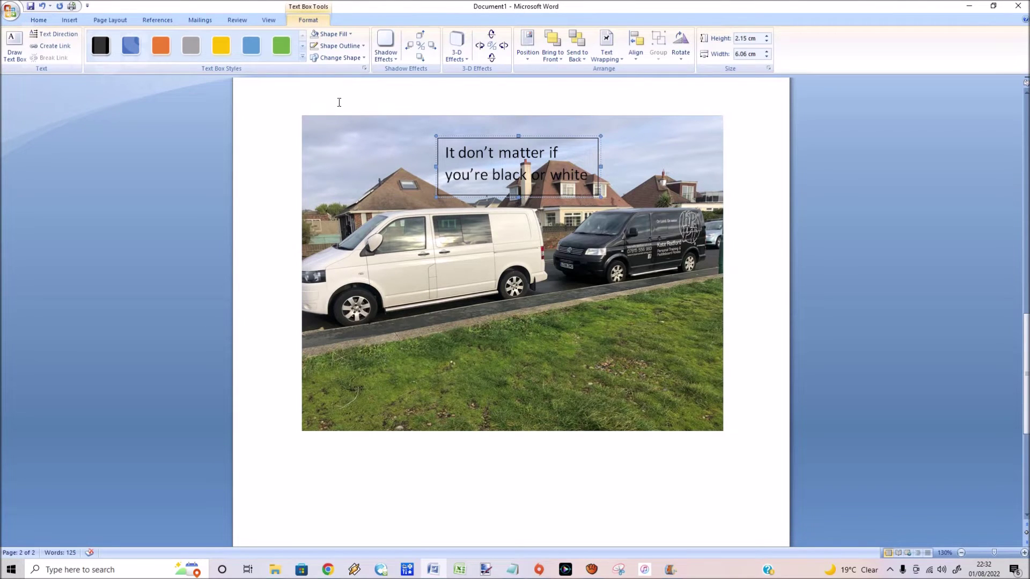
left_click(364, 47)
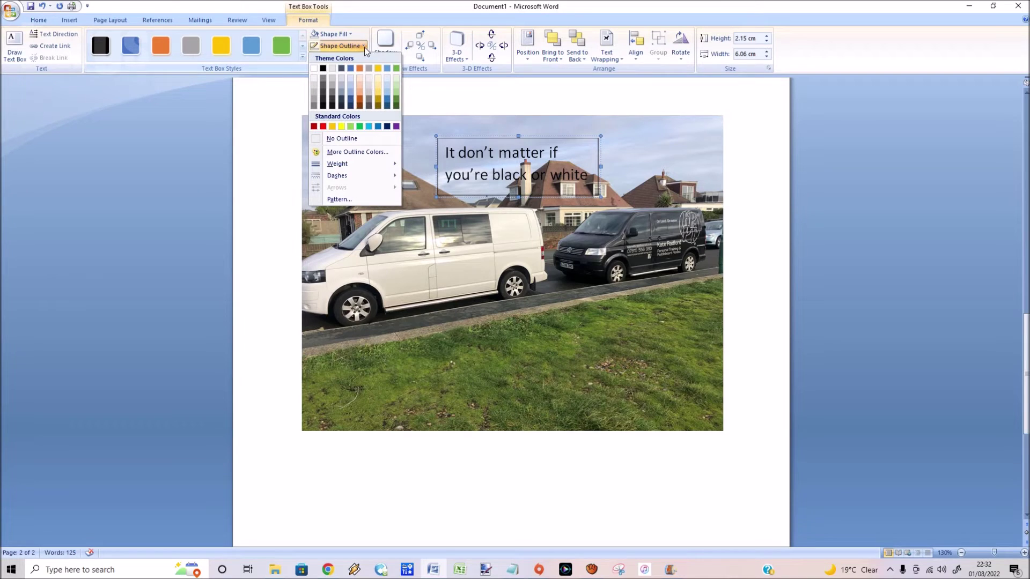
Remove the caption box's outline and make both caption lines white
left_click(337, 137)
left_click(515, 290)
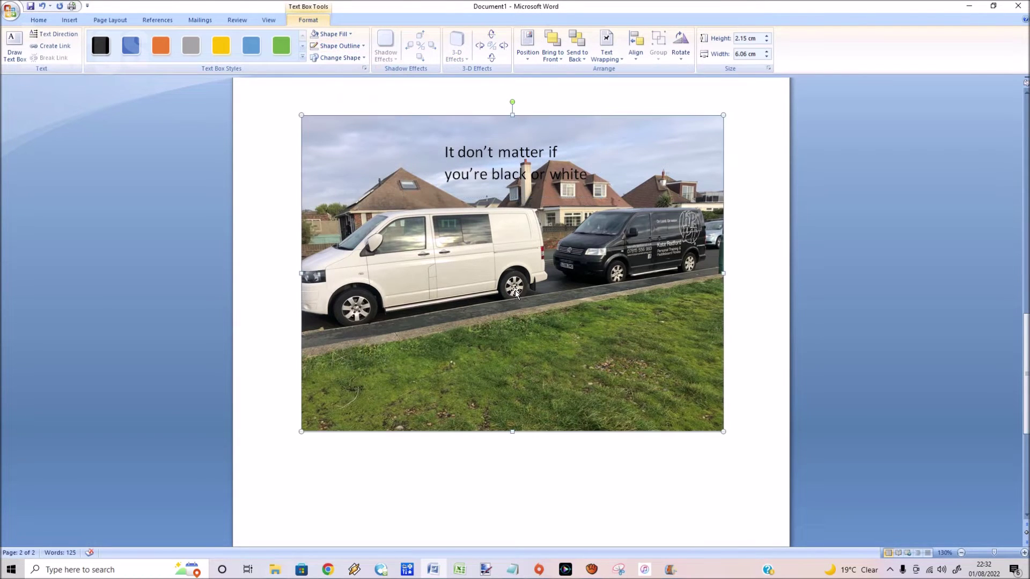
left_click(450, 153)
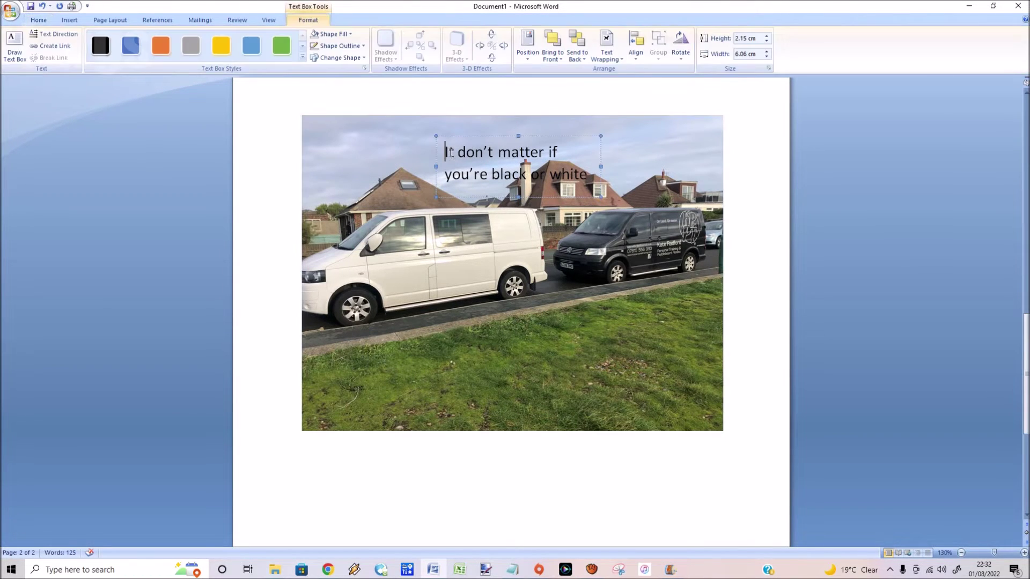
left_click_drag(458, 151, 589, 171)
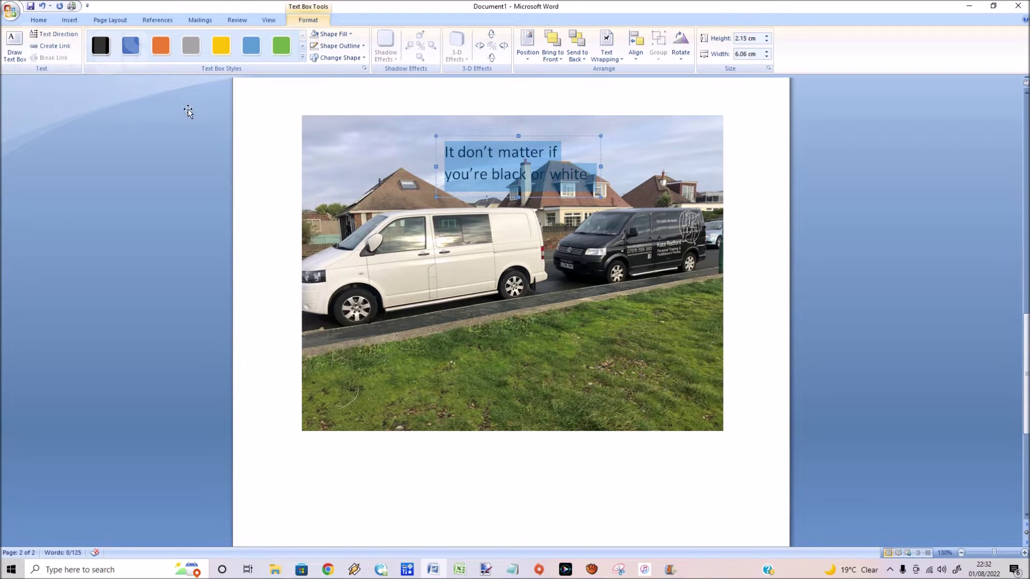
left_click(45, 20)
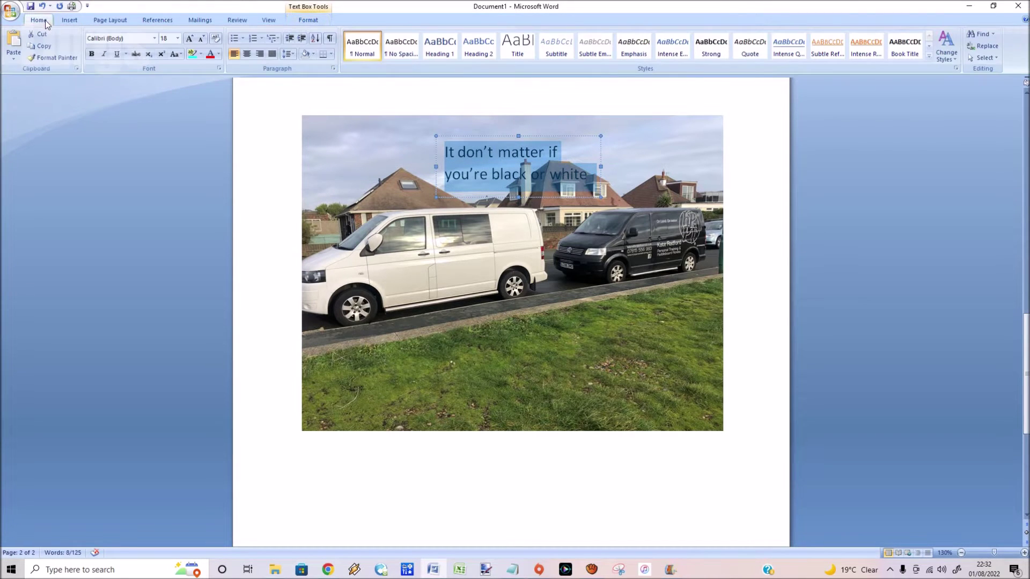
left_click(202, 54)
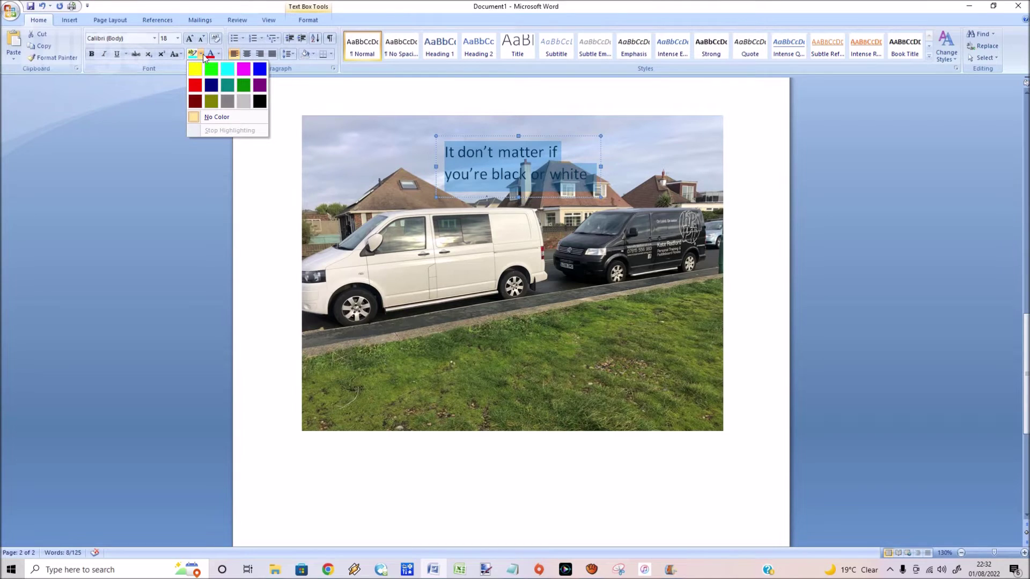
left_click(219, 54)
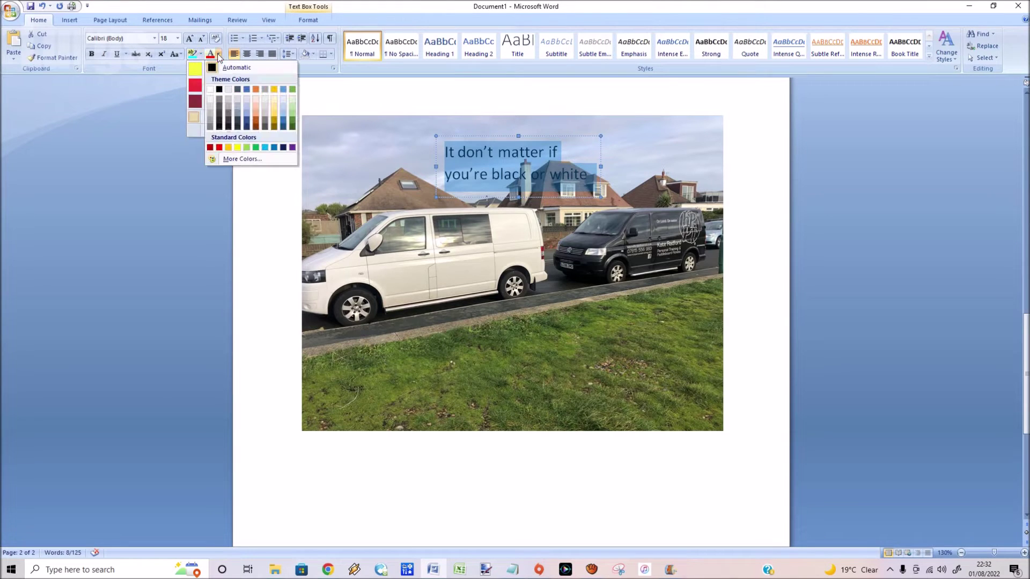
left_click(210, 90)
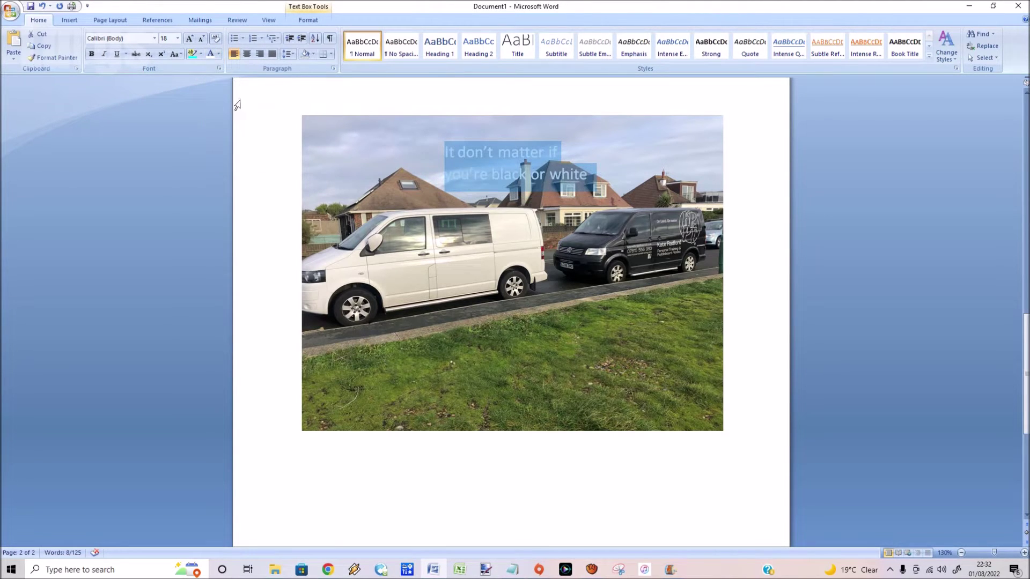
left_click(455, 352)
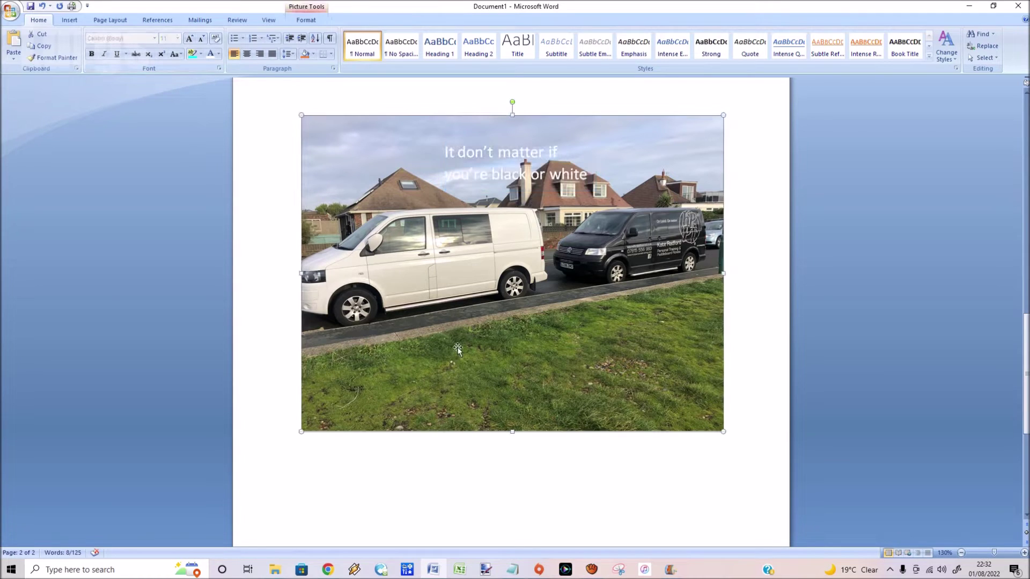
triple_click(548, 160)
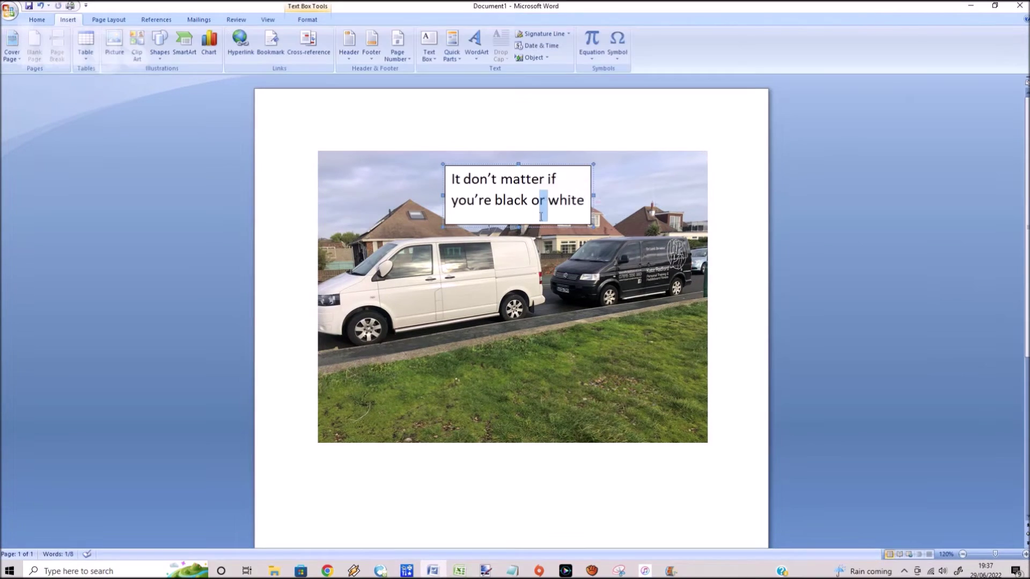
left_click(582, 370)
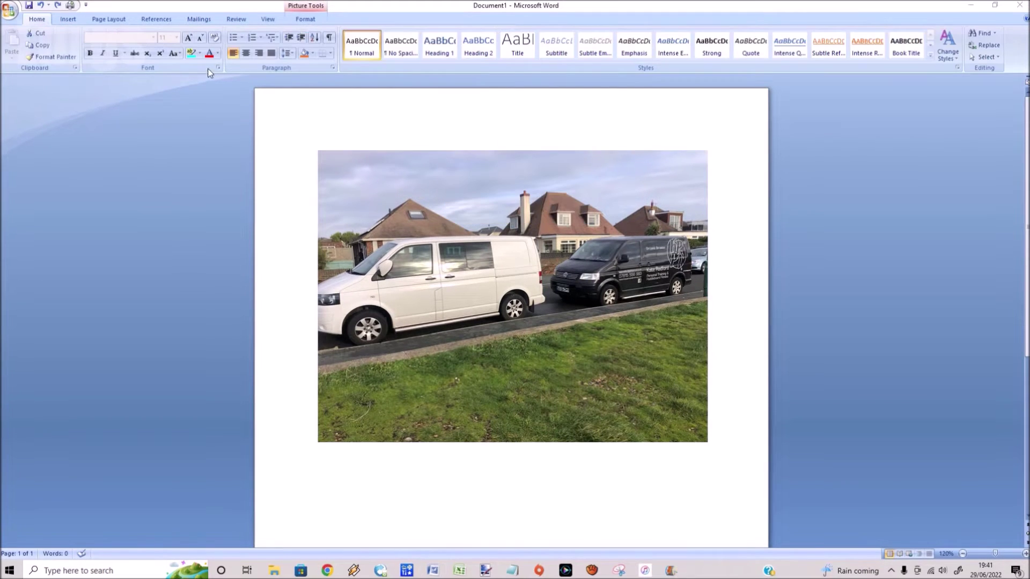
Draw a text box over the photo's top-left sky and type 'White'
left_click(68, 20)
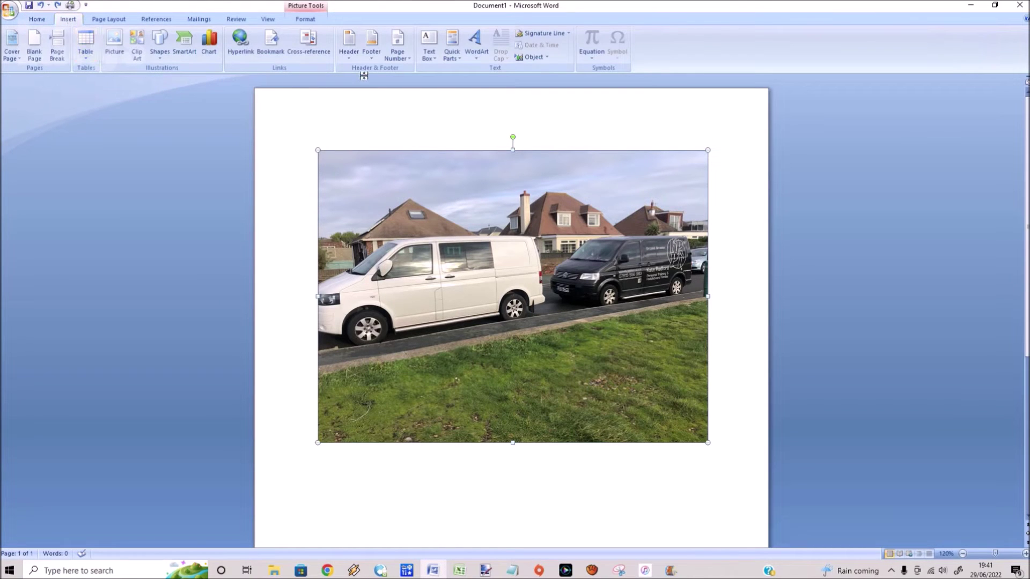
left_click(435, 60)
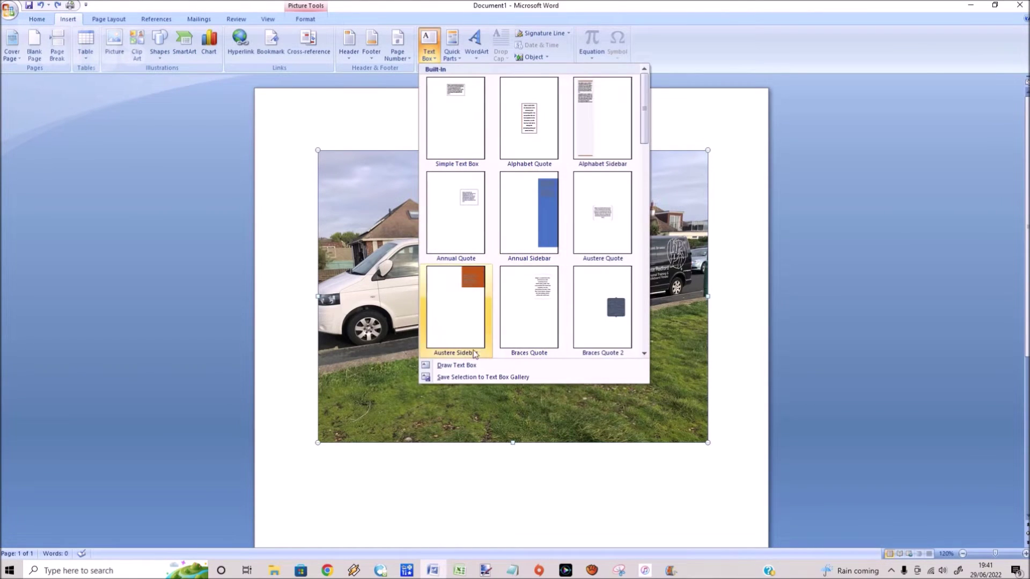
left_click(456, 365)
left_click_drag(332, 159, 413, 206)
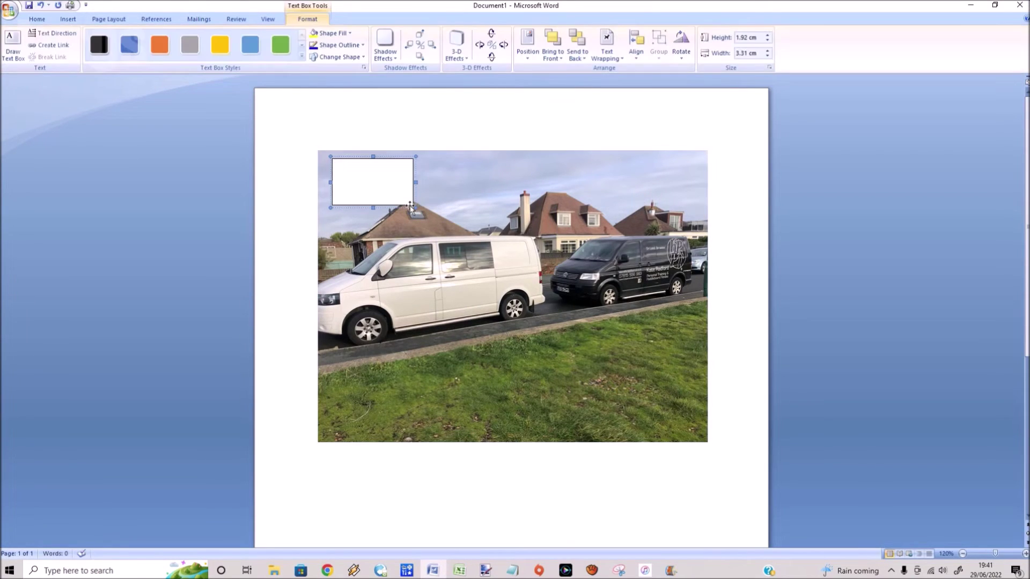
type("White")
Set the word 'White' to 20 pt
left_click(34, 20)
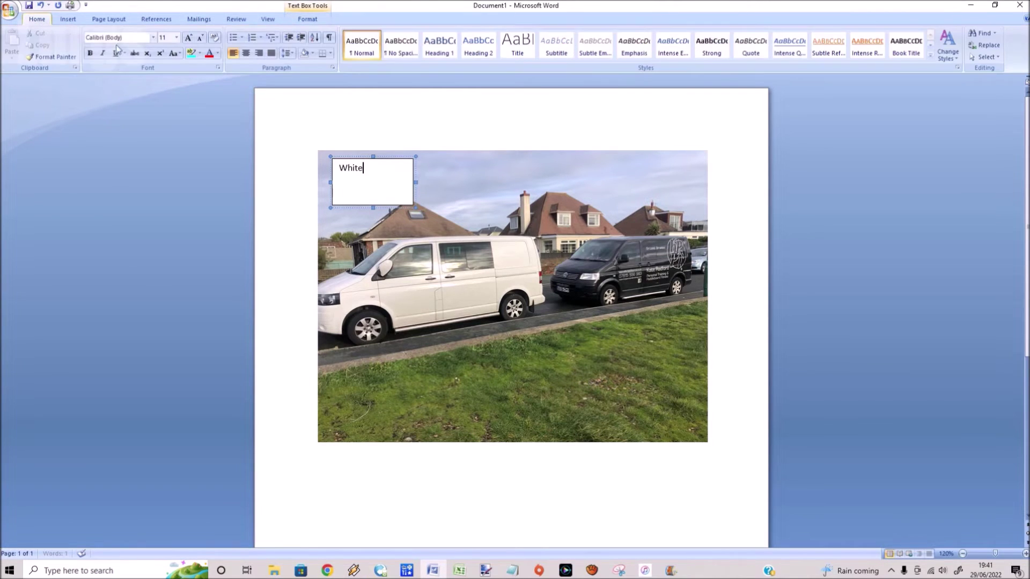
left_click(176, 37)
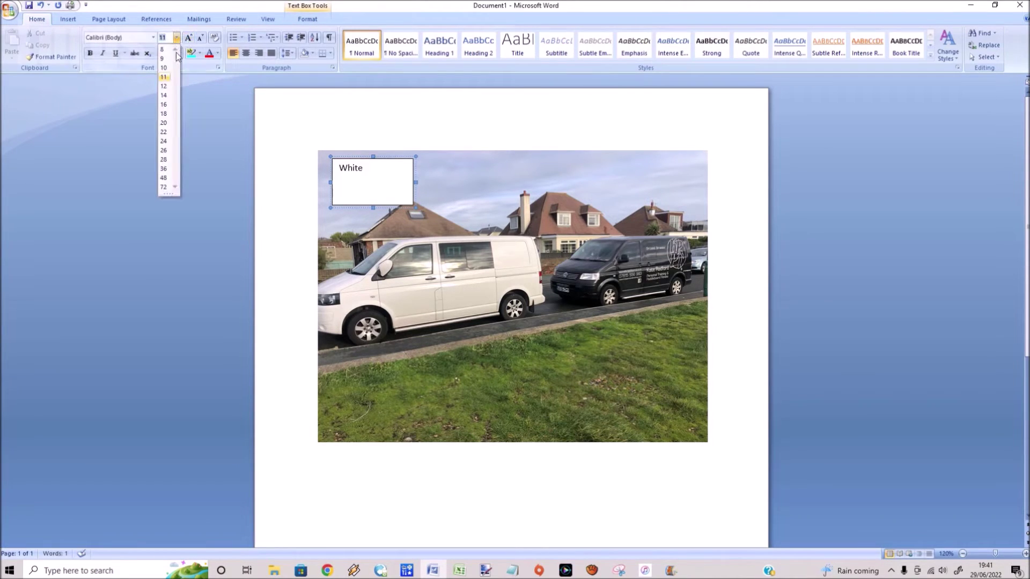
left_click(164, 123)
key("ctrl+a")
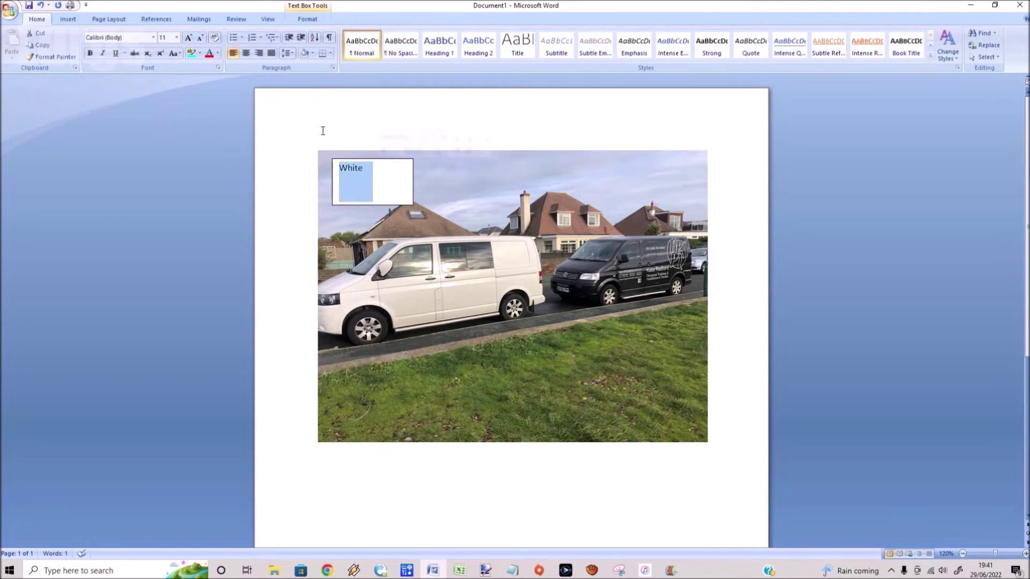
left_click(176, 37)
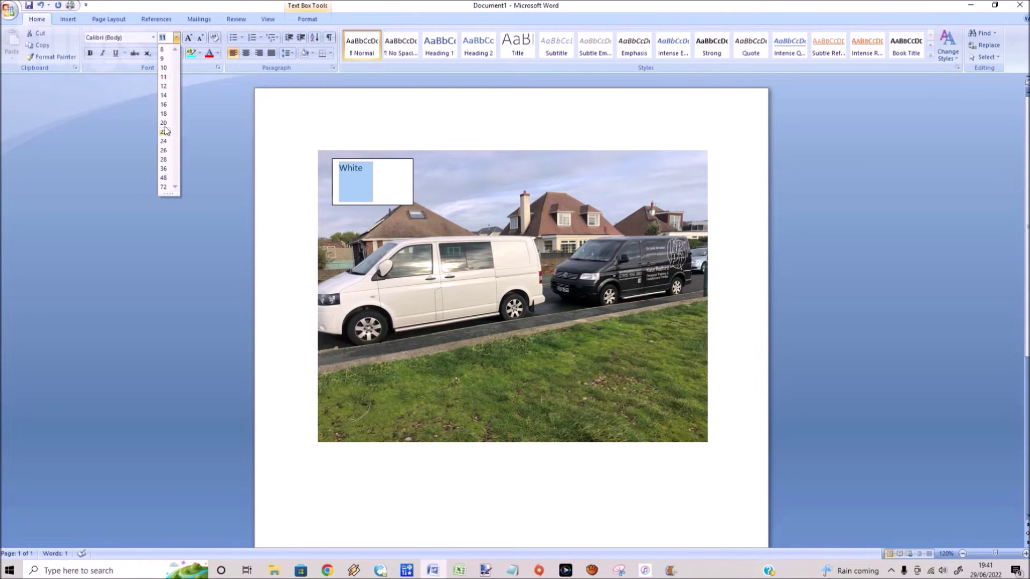
left_click(164, 123)
left_click(503, 201)
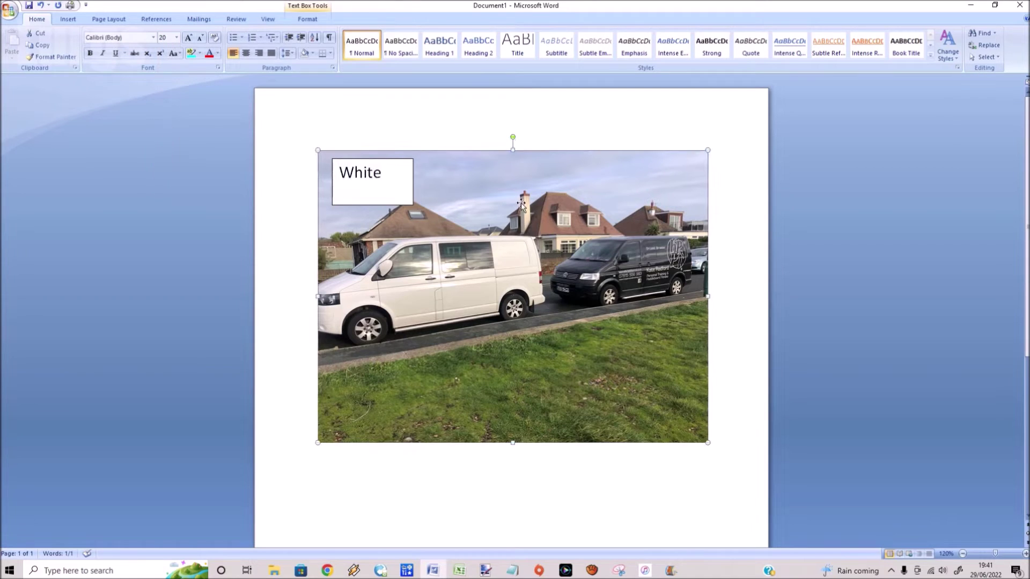
Draw a second text box above the black van and type 'Black'
left_click(69, 20)
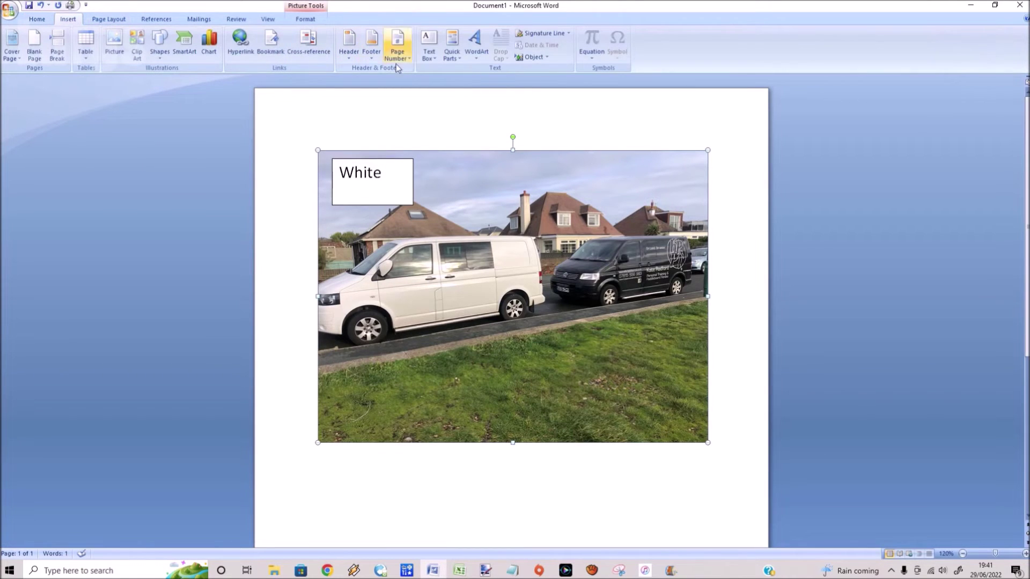
left_click(428, 48)
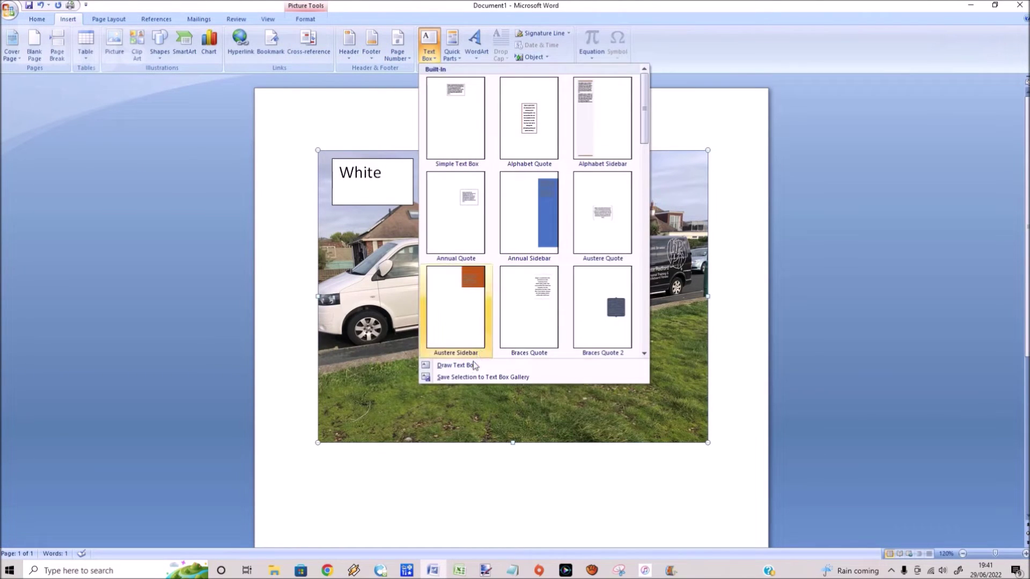
left_click(437, 366)
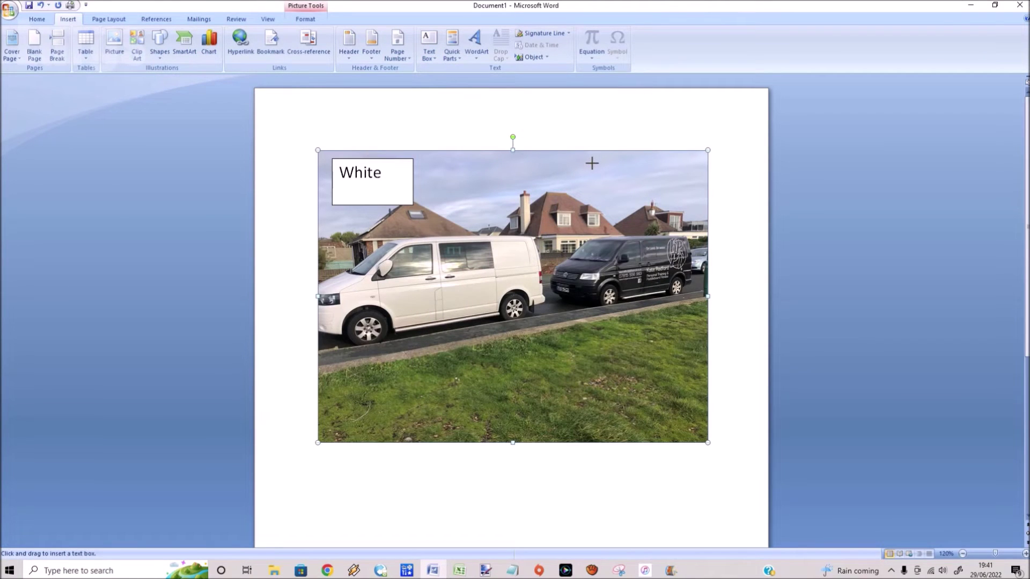
key("Escape")
left_click_drag(592, 164, 680, 215)
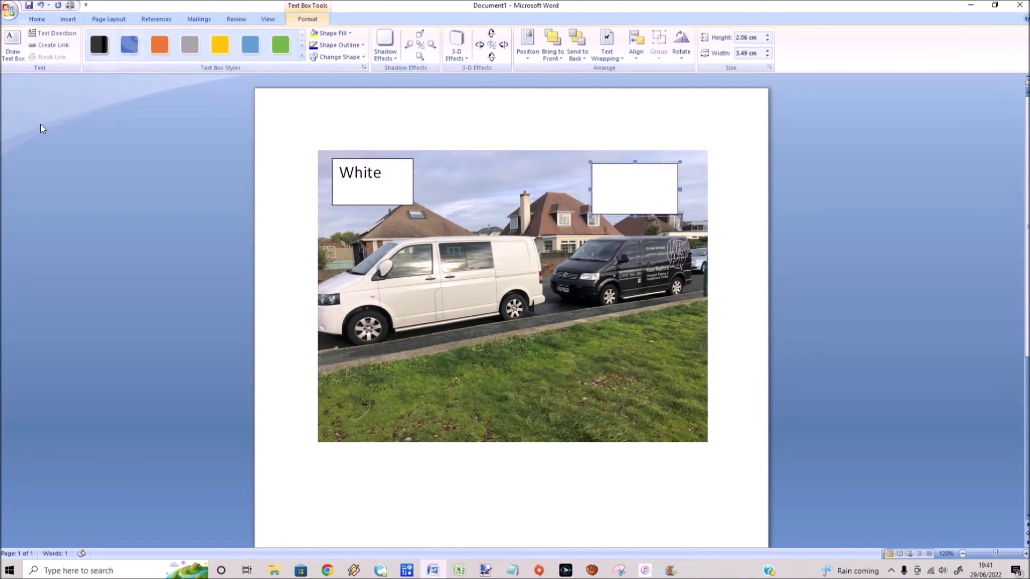
type("Black")
Set the word 'Black' to 16 pt
left_click_drag(593, 174, 636, 179)
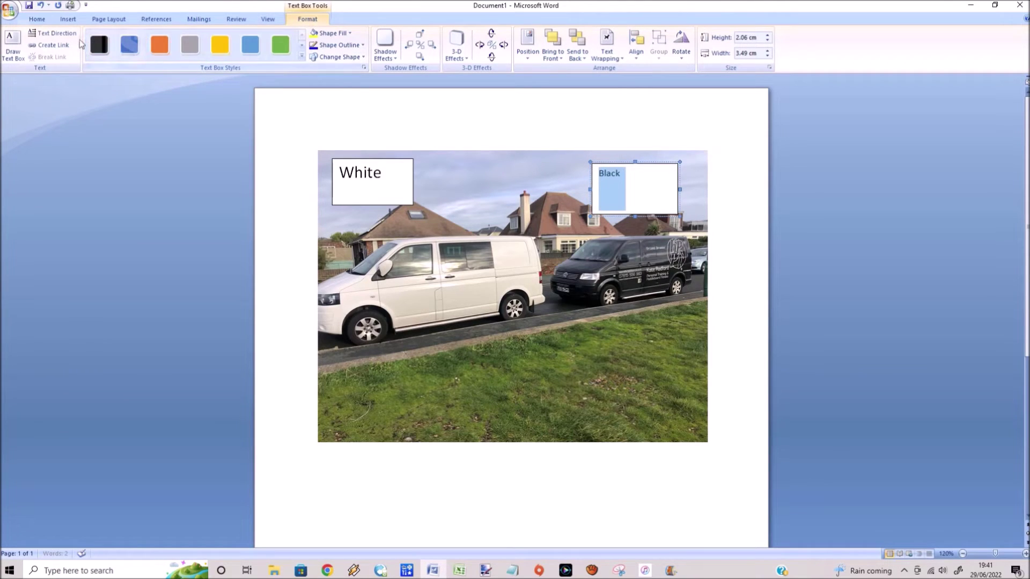
left_click(38, 20)
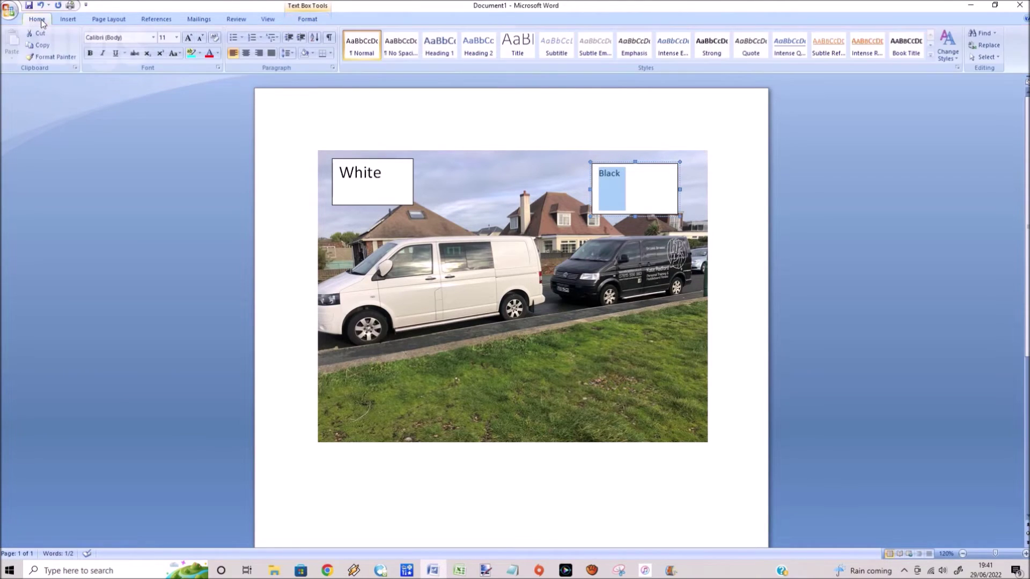
left_click(177, 38)
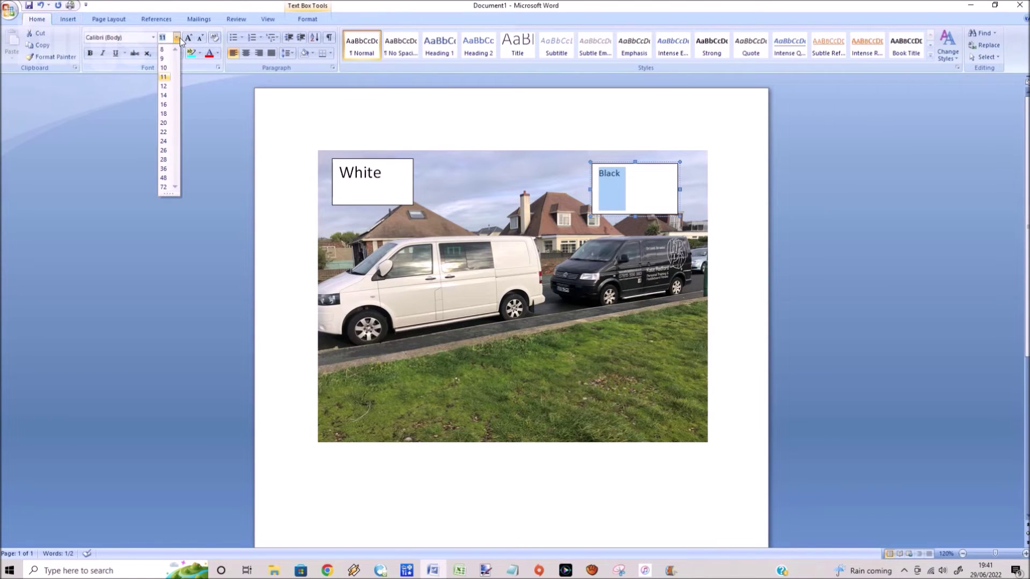
left_click(164, 105)
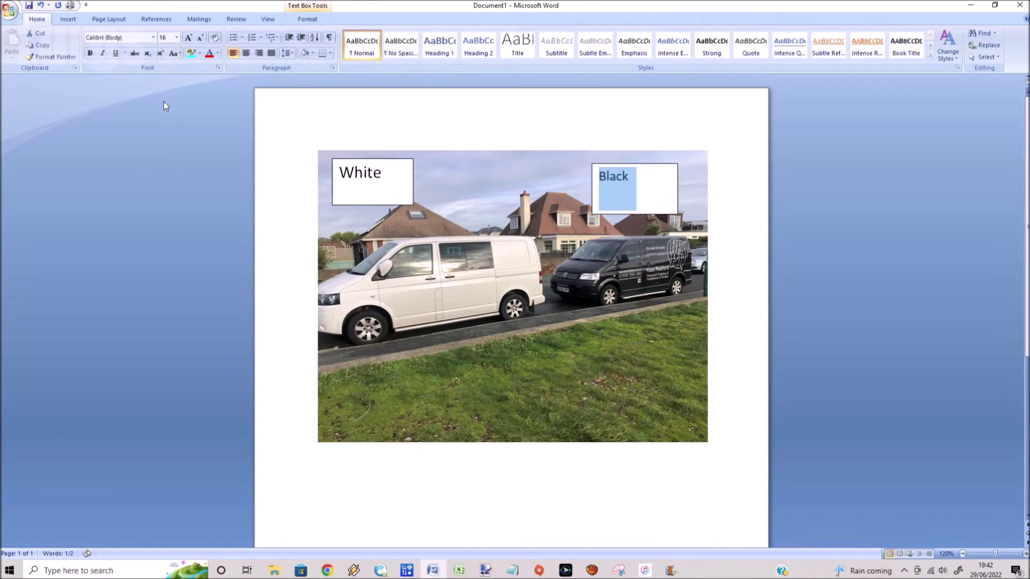
left_click(315, 183)
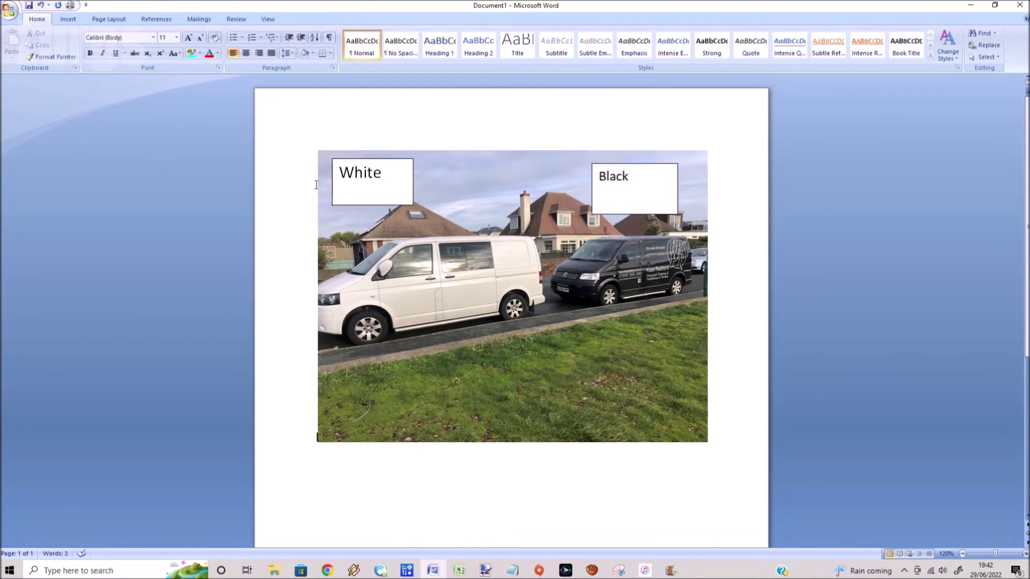
left_click(457, 194)
Draw a Right Arrow block arrow over the photo, between the White box and the white van
left_click(68, 19)
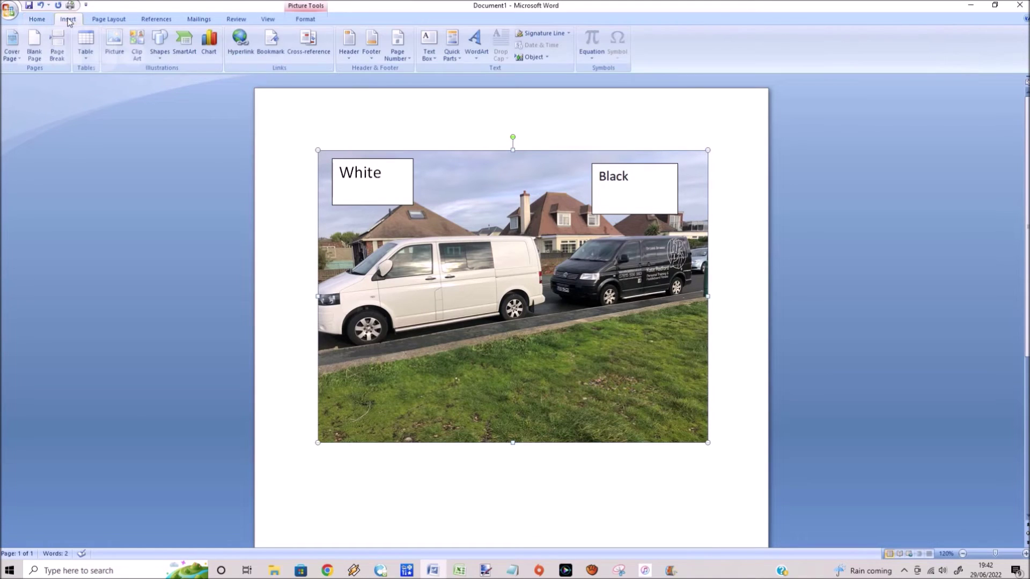
left_click(160, 57)
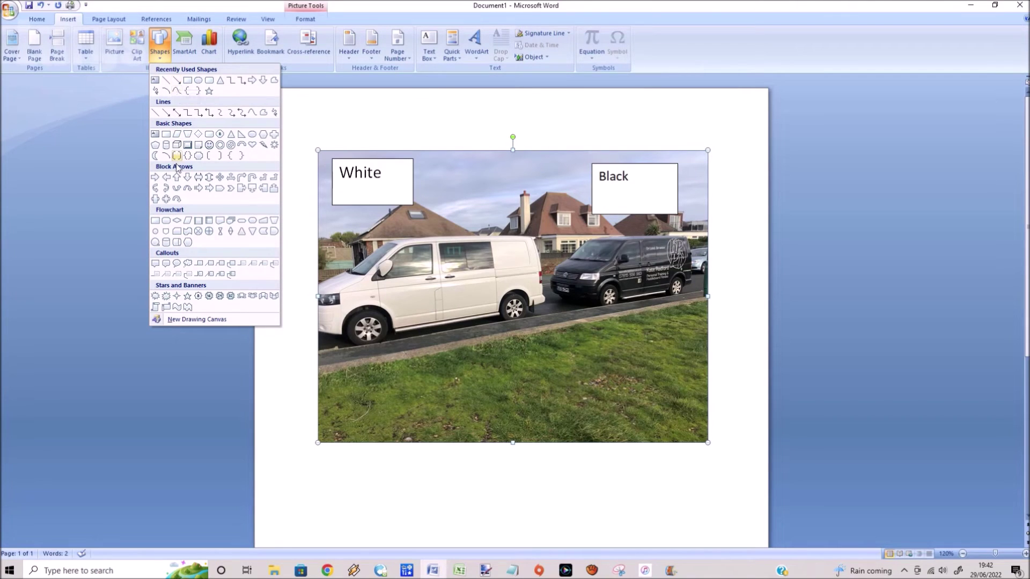
left_click(156, 178)
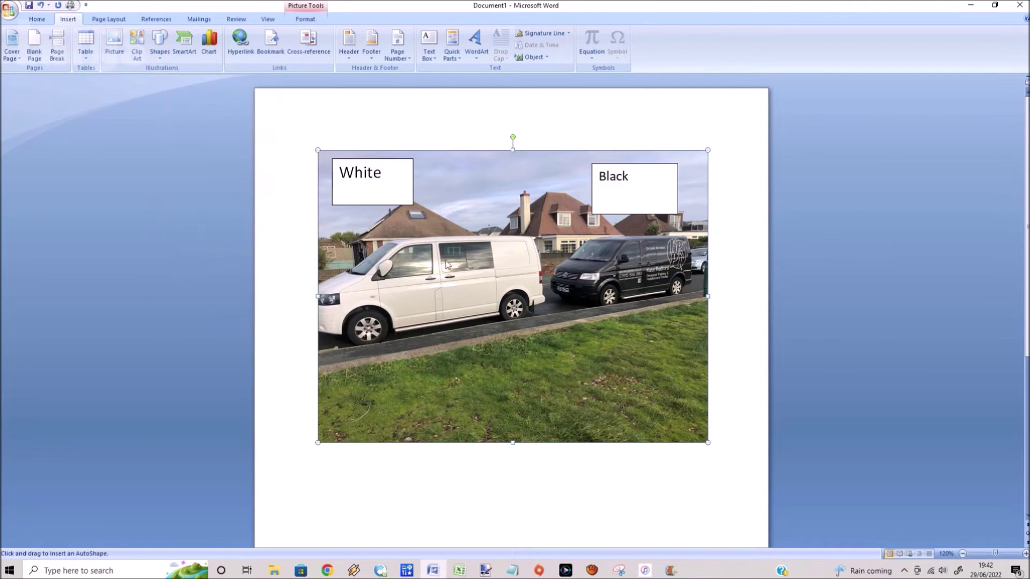
left_click_drag(402, 201, 462, 247)
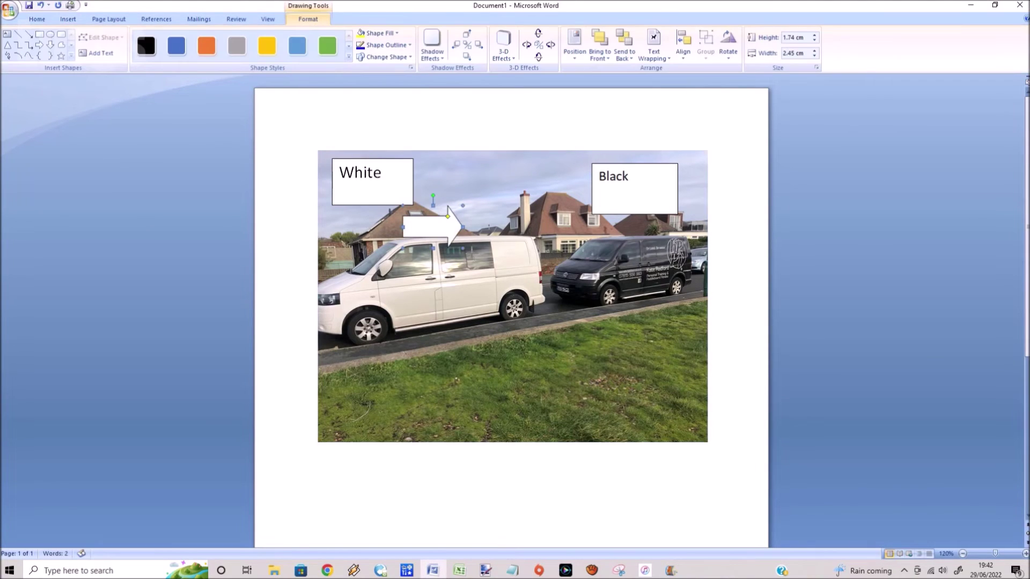